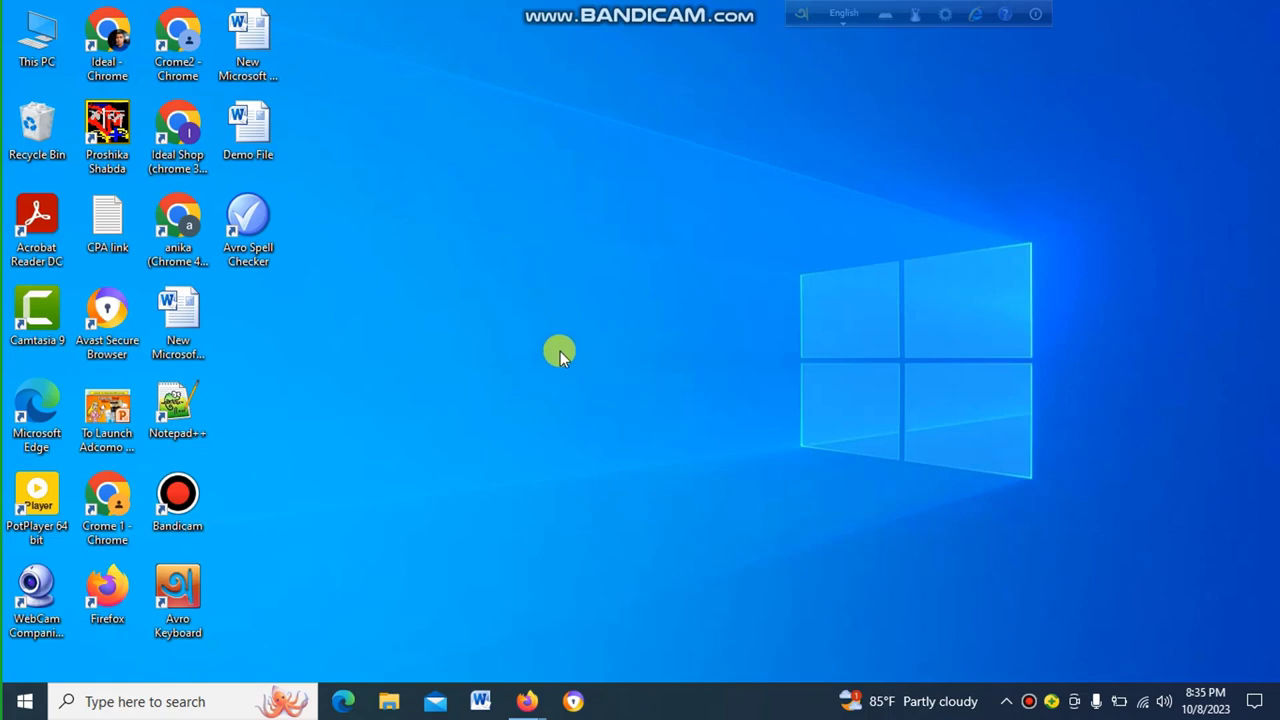
Open the Demo File document and check Page Setup, closing it without changes
{"action": "double_click", "coordinate": [248, 120]}
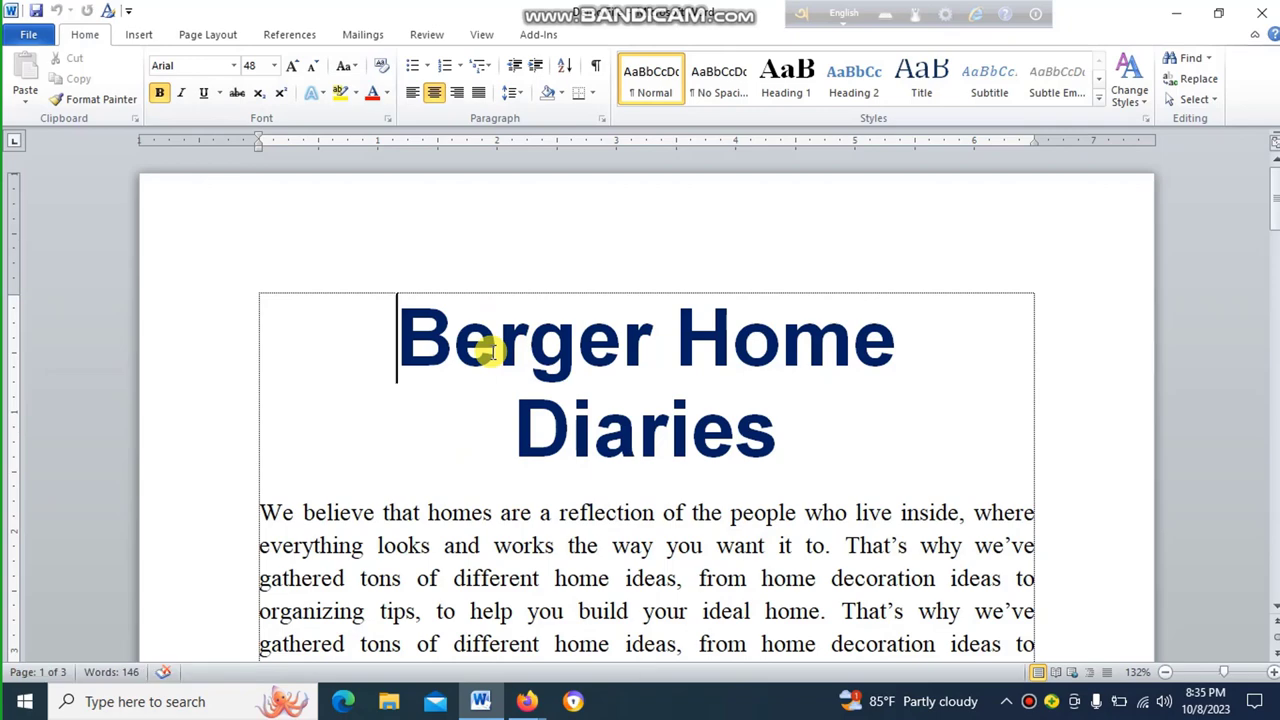
{"action": "double_click", "coordinate": [14, 318]}
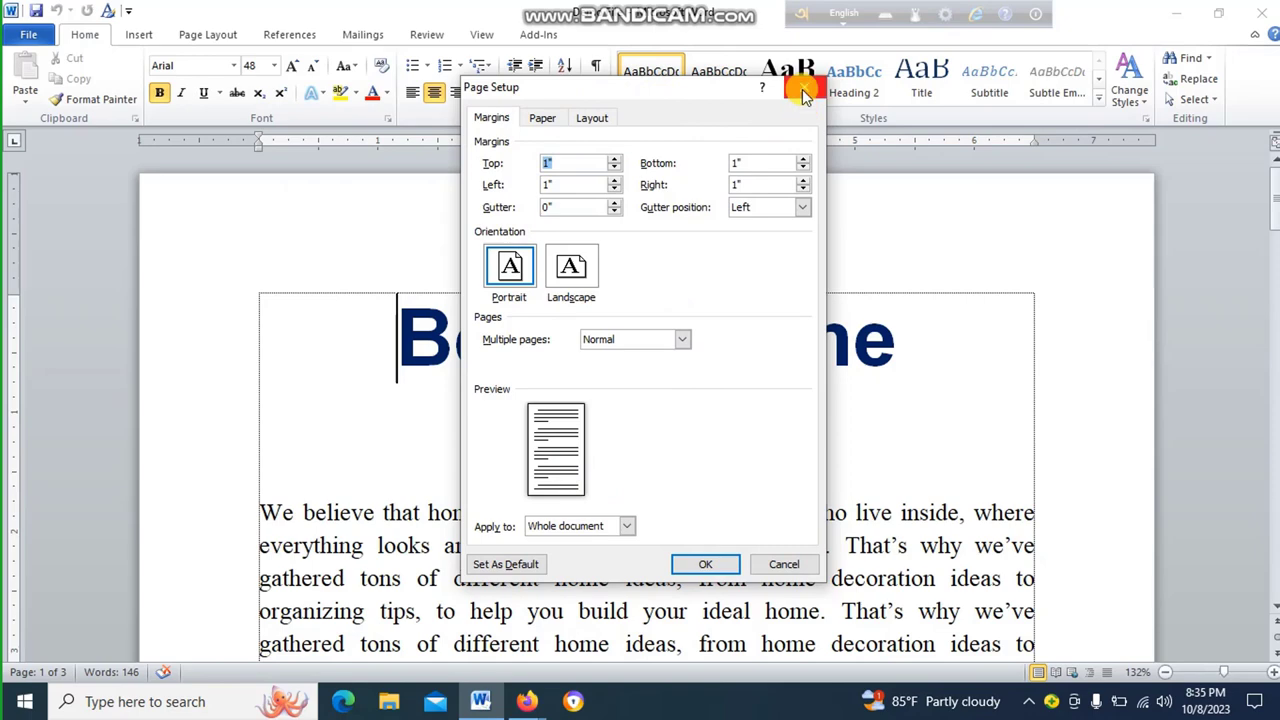
{"action": "left_click", "coordinate": [805, 92]}
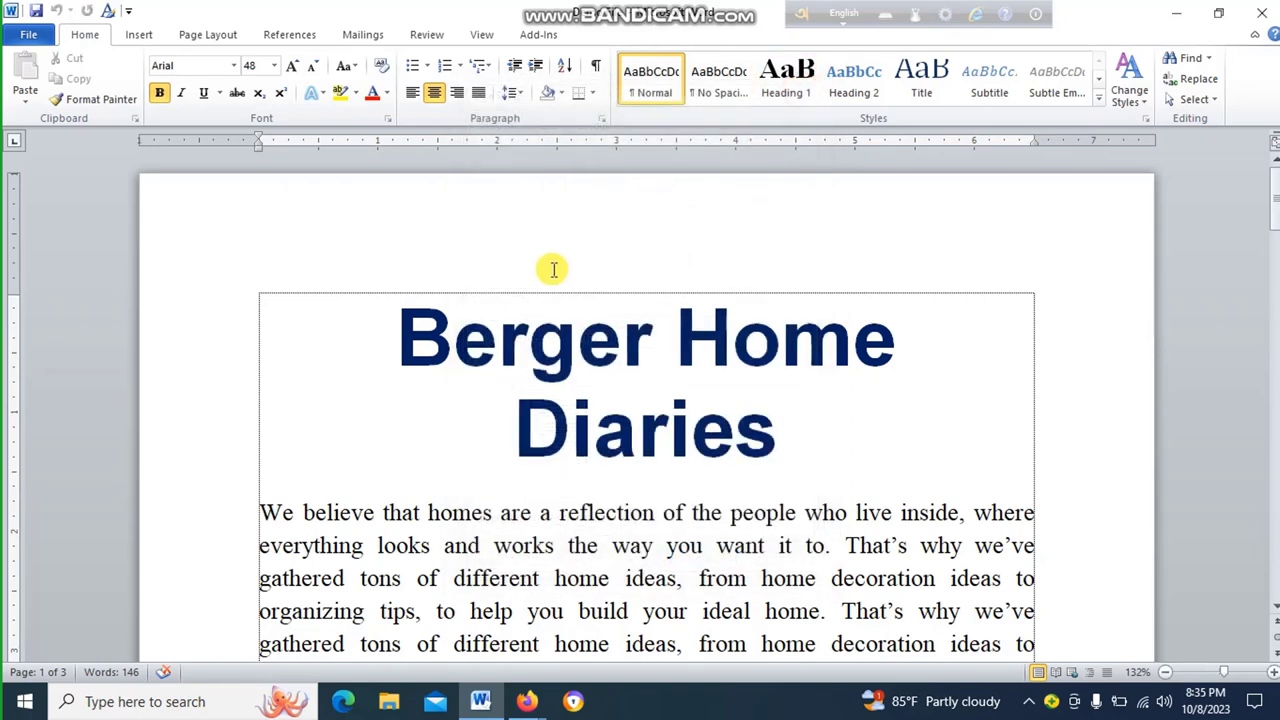
Open Page Setup's margin settings through Page Layout's Custom Margins option
{"action": "left_click", "coordinate": [216, 38]}
{"action": "left_click", "coordinate": [142, 88]}
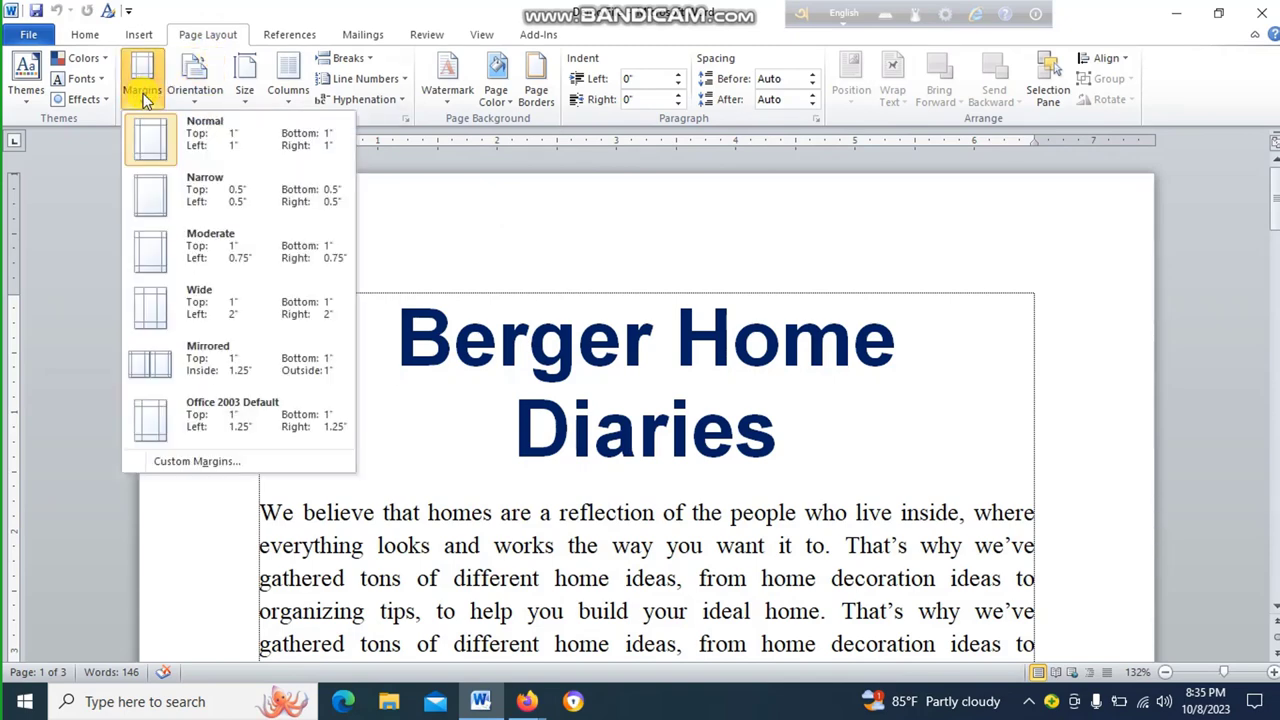
{"action": "left_click", "coordinate": [182, 462]}
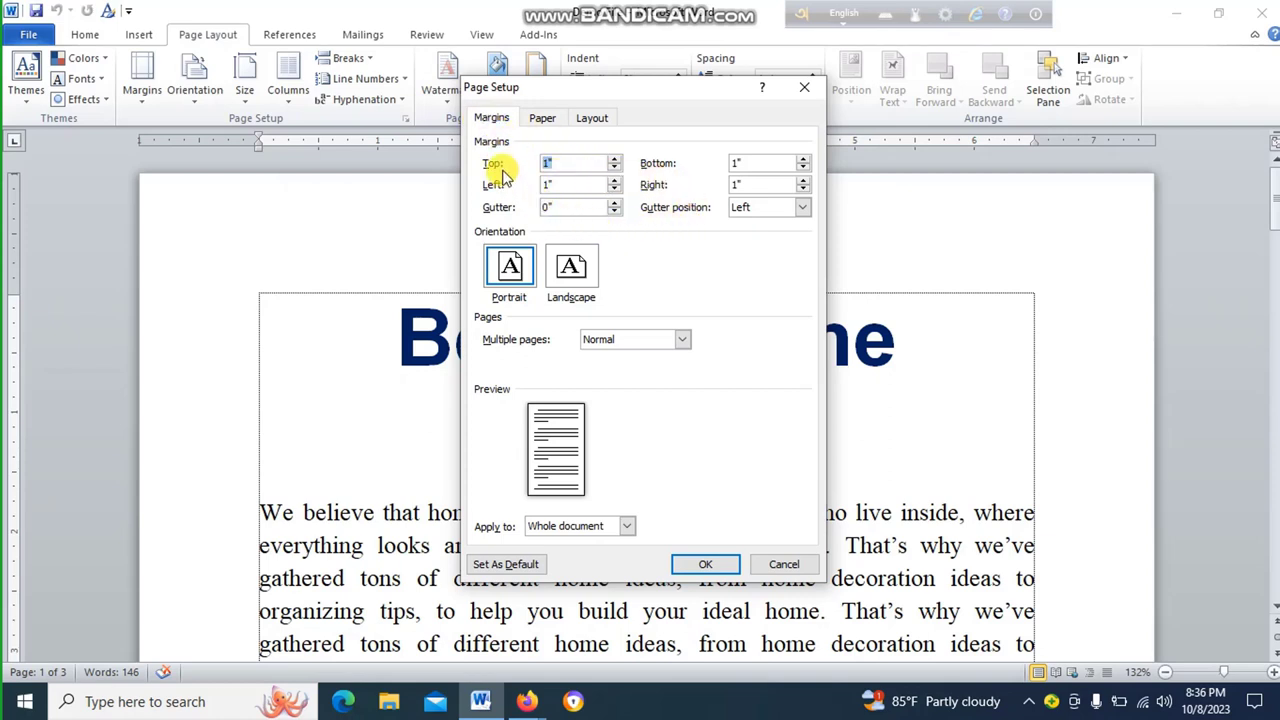
Reduce the top, bottom and right margins to 0.5 inch, leaving the left at 1 inch
{"action": "left_click", "coordinate": [614, 158]}
{"action": "left_click", "coordinate": [614, 158]}
{"action": "left_click", "coordinate": [614, 158]}
{"action": "left_click", "coordinate": [614, 158]}
{"action": "left_click", "coordinate": [614, 158]}
{"action": "left_click", "coordinate": [614, 158]}
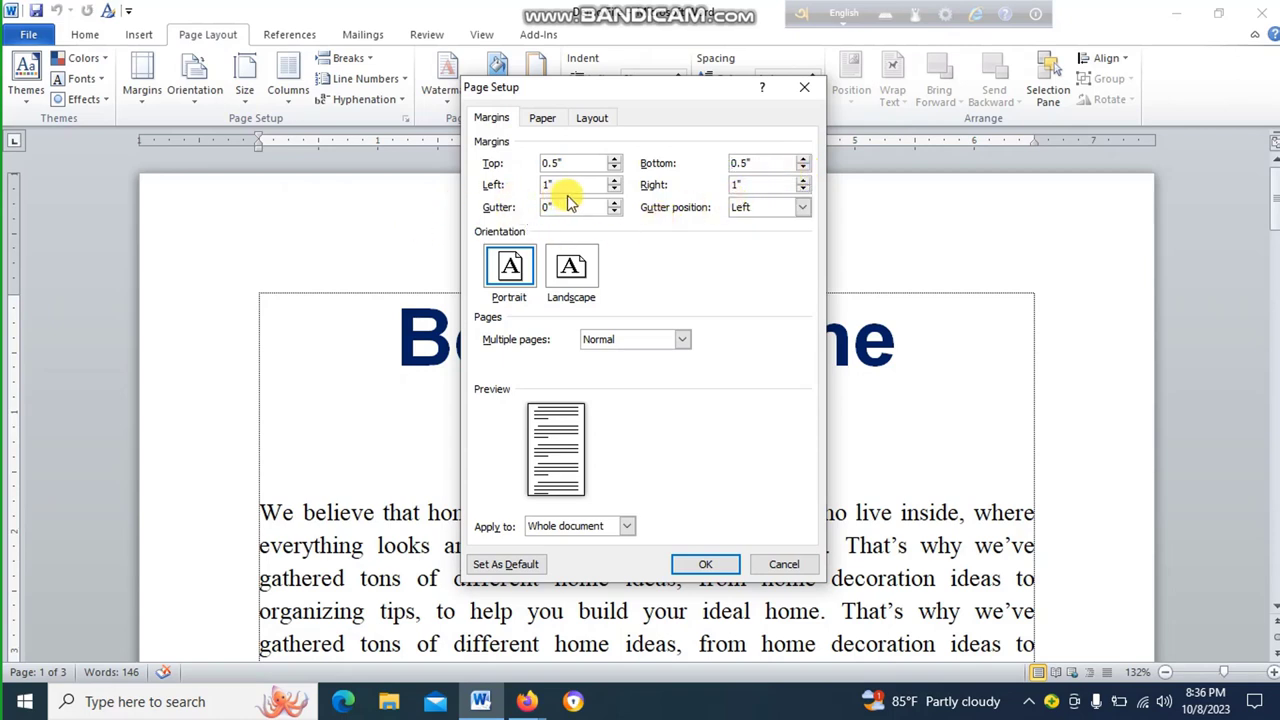
{"action": "left_click", "coordinate": [804, 188]}
{"action": "left_click", "coordinate": [804, 188]}
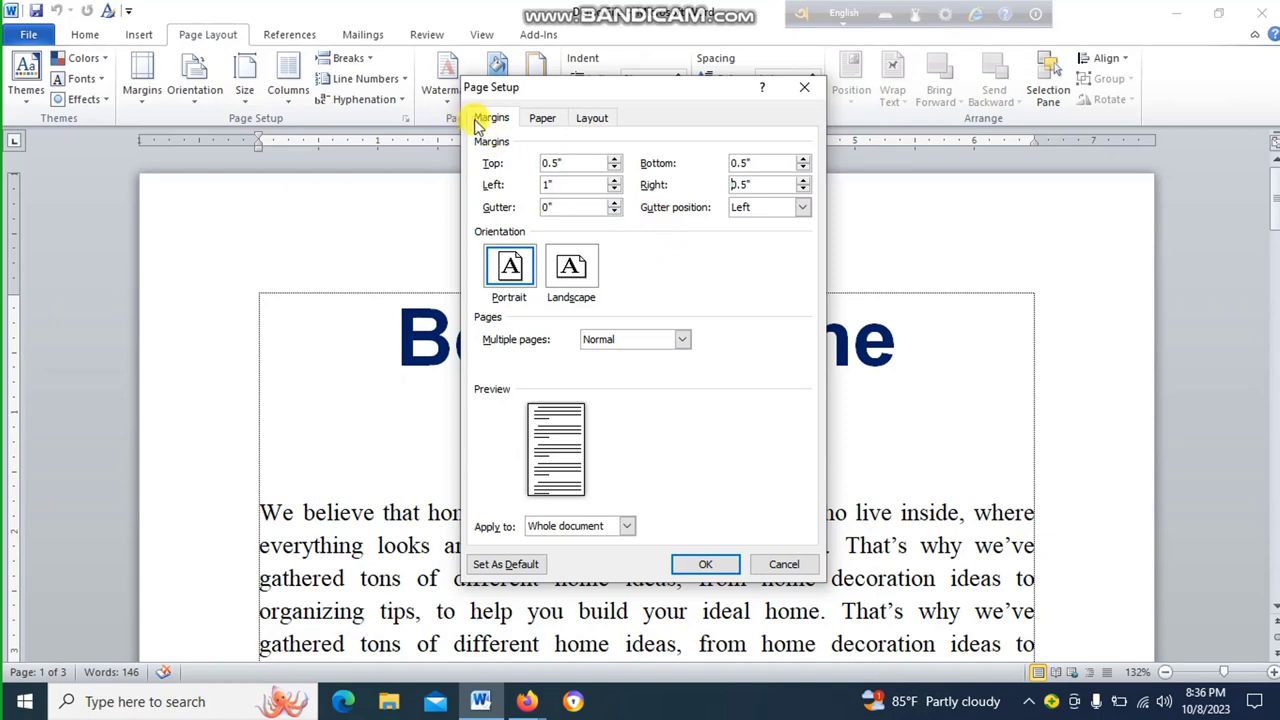
Keep Legal (8.5 by 14 inch) as the paper size and review the Layout settings
{"action": "left_click", "coordinate": [543, 118]}
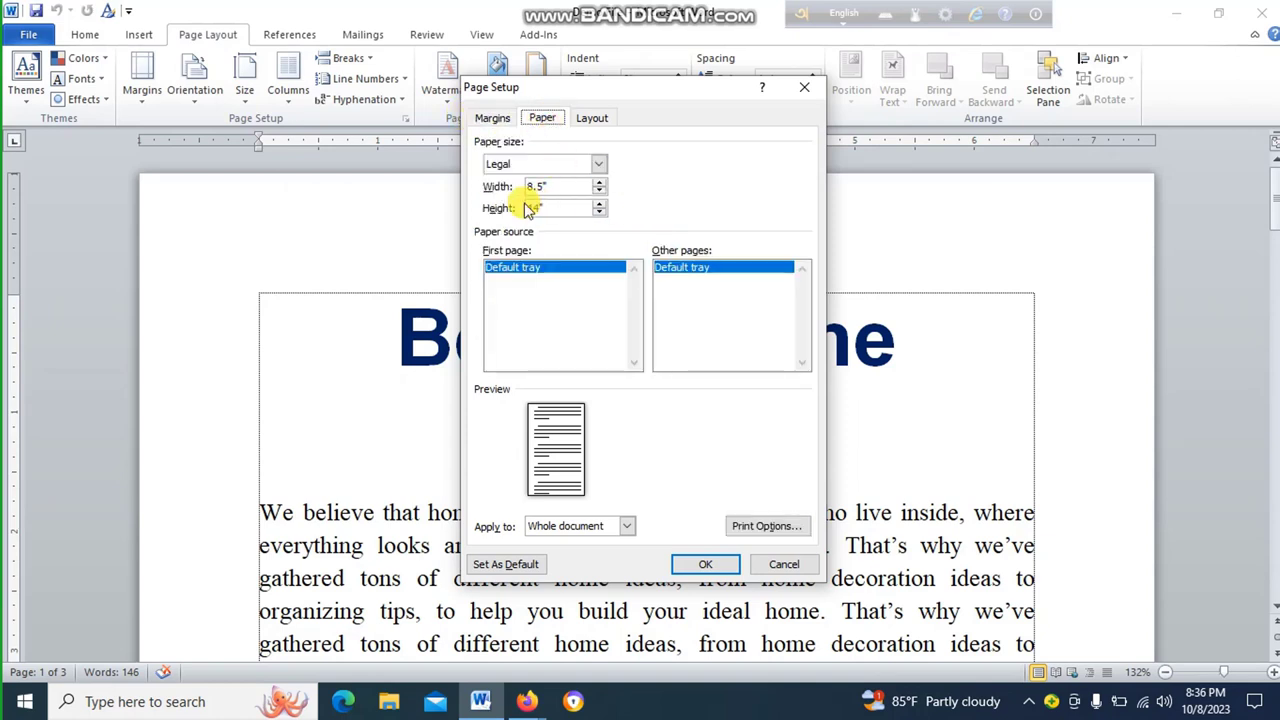
{"action": "left_click", "coordinate": [602, 164]}
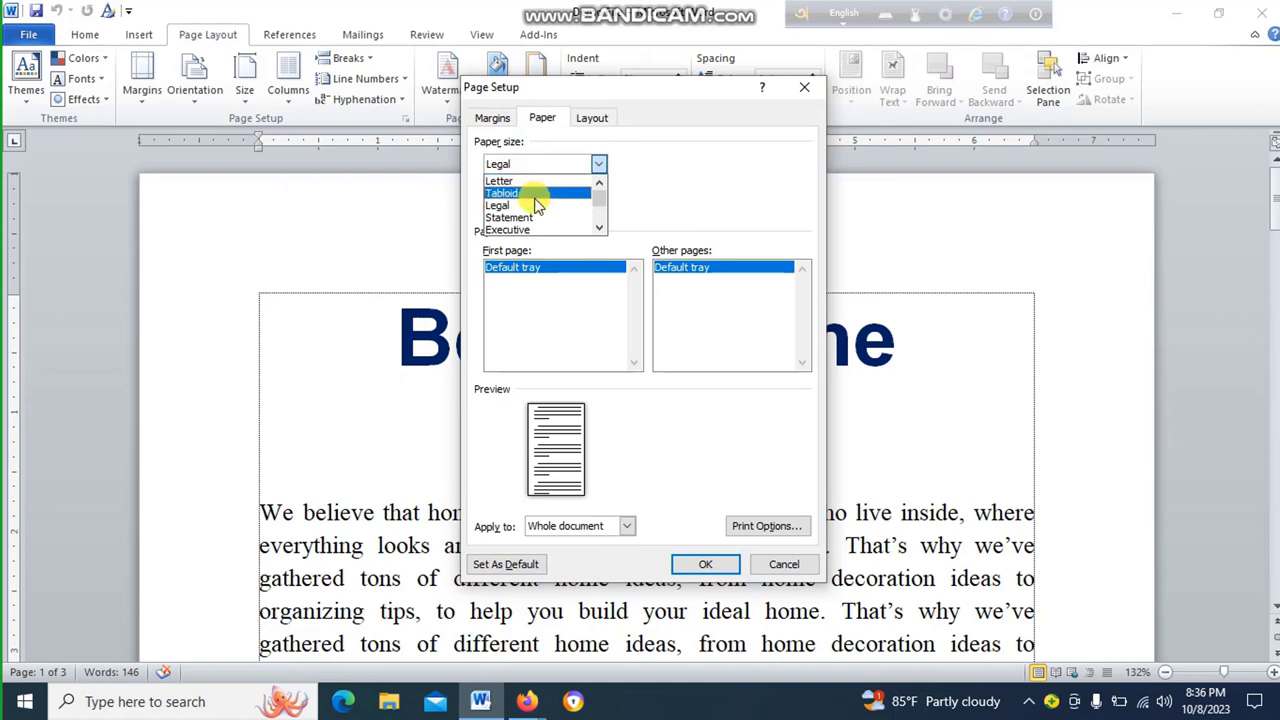
{"action": "mouse_move", "coordinate": [599, 192]}
{"action": "left_mouse_down"}
{"action": "mouse_move", "coordinate": [606, 228]}
{"action": "mouse_move", "coordinate": [606, 190]}
{"action": "left_mouse_up"}
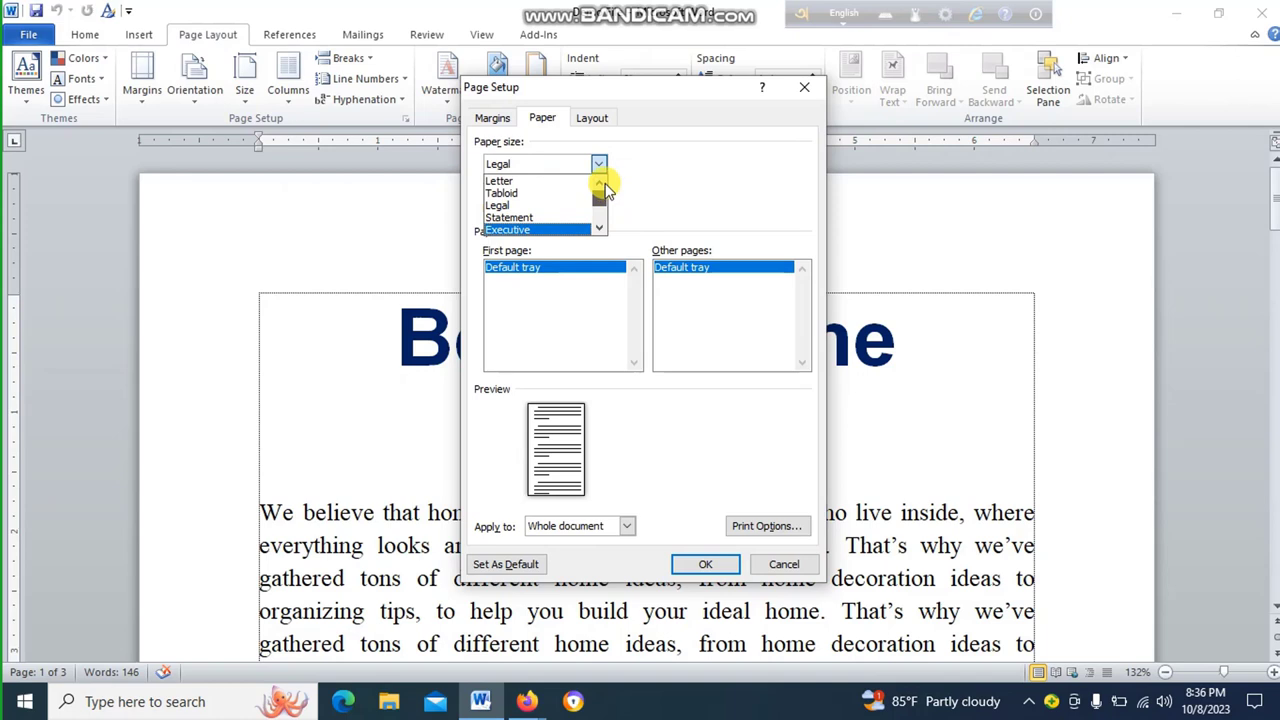
{"action": "left_click", "coordinate": [515, 206]}
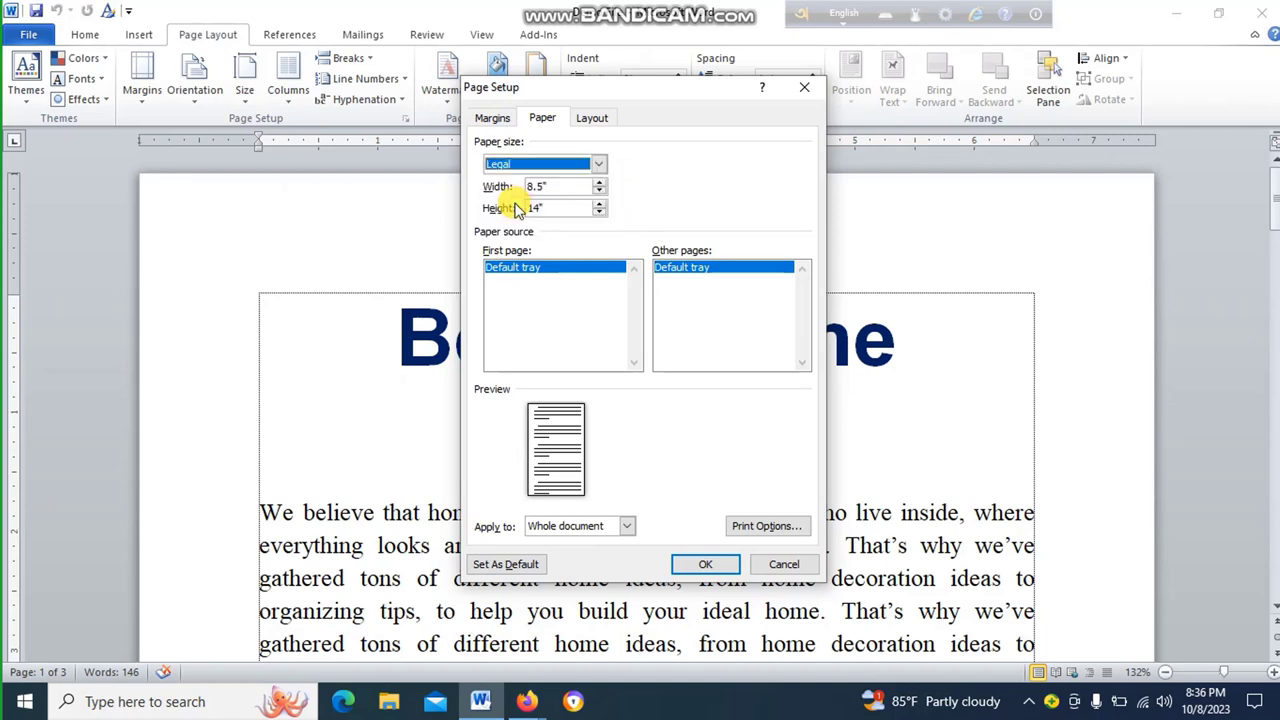
{"action": "left_click", "coordinate": [595, 118]}
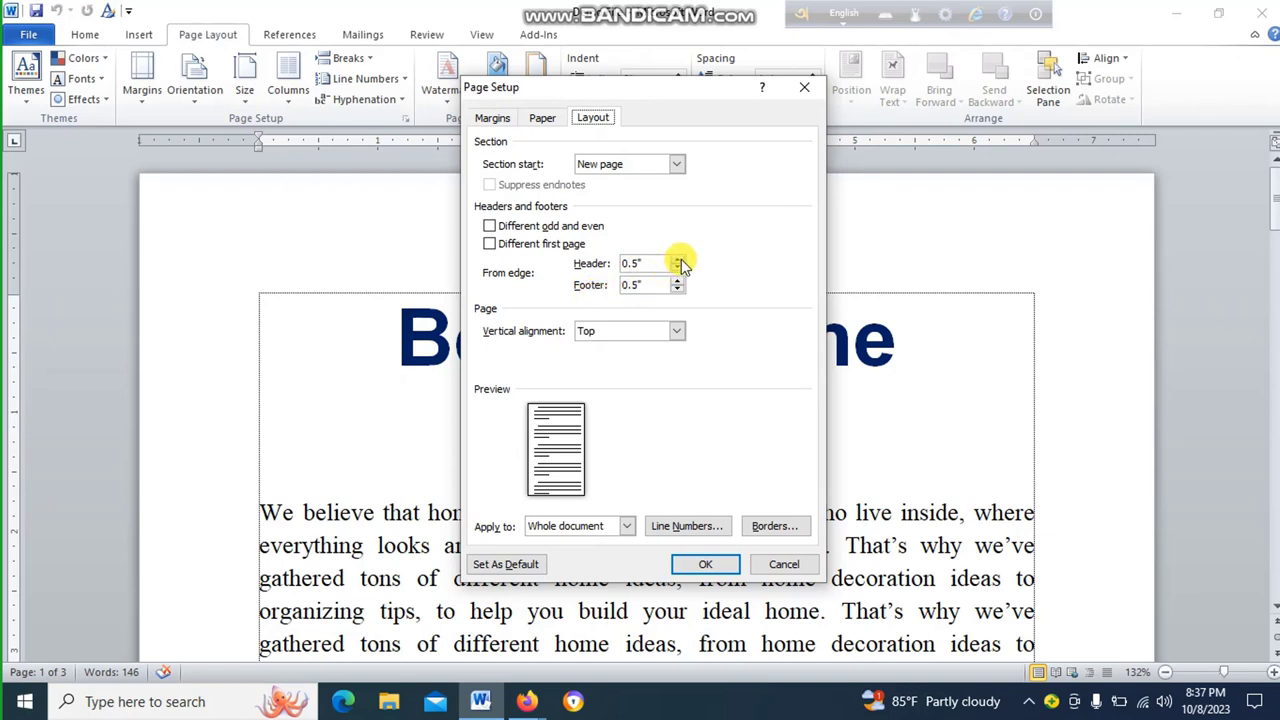
Nudge the header distance, revisit the Paper and Margins tabs, then close Page Setup without applying
{"action": "left_click", "coordinate": [677, 259]}
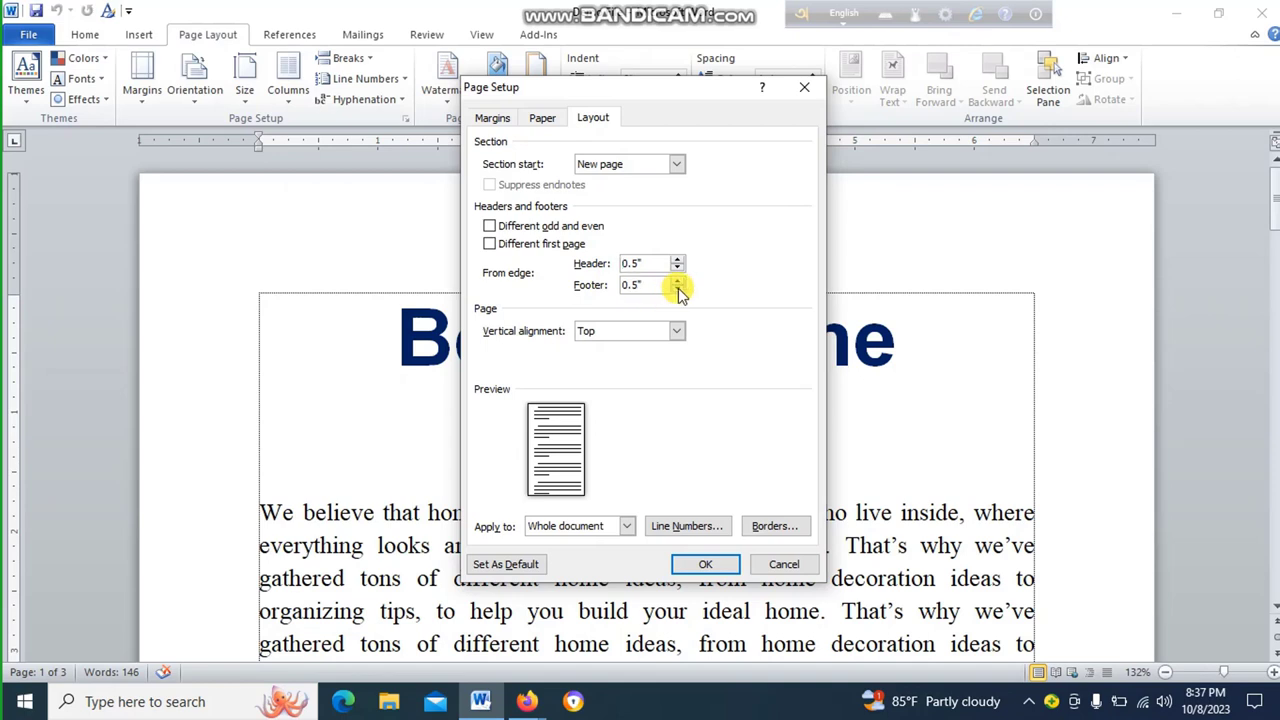
{"action": "left_click", "coordinate": [541, 119]}
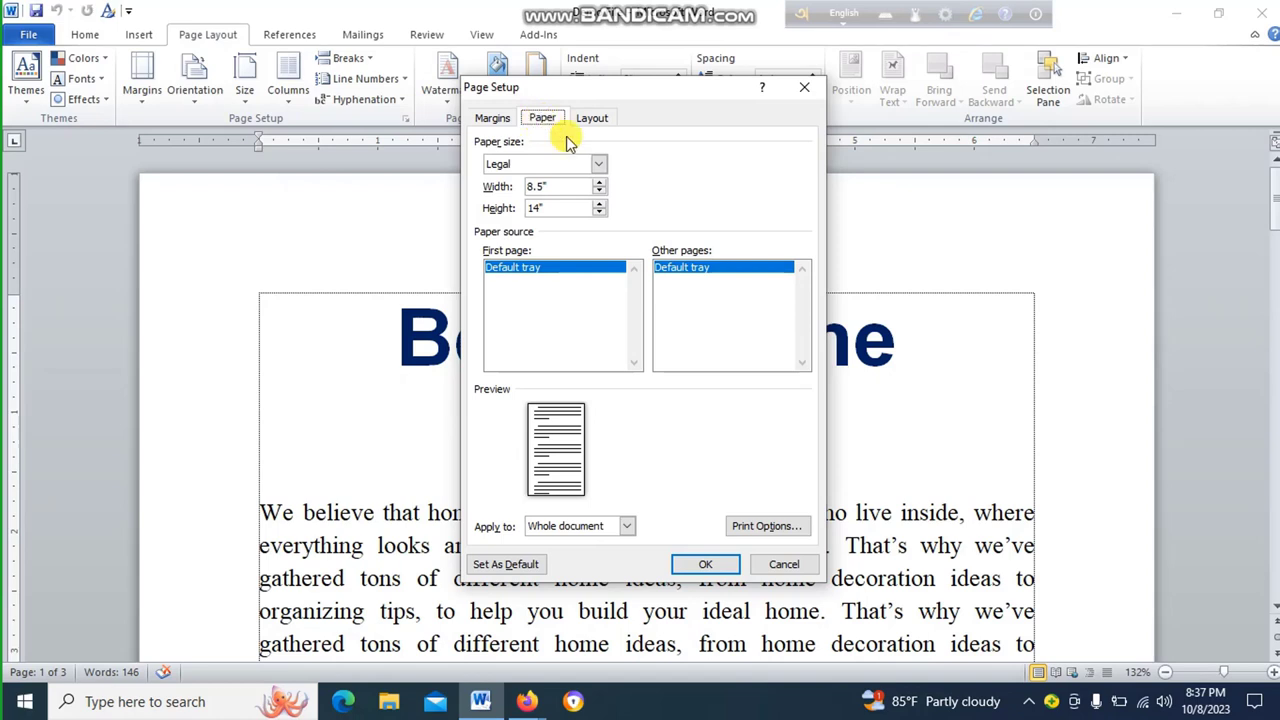
{"action": "left_click", "coordinate": [489, 119]}
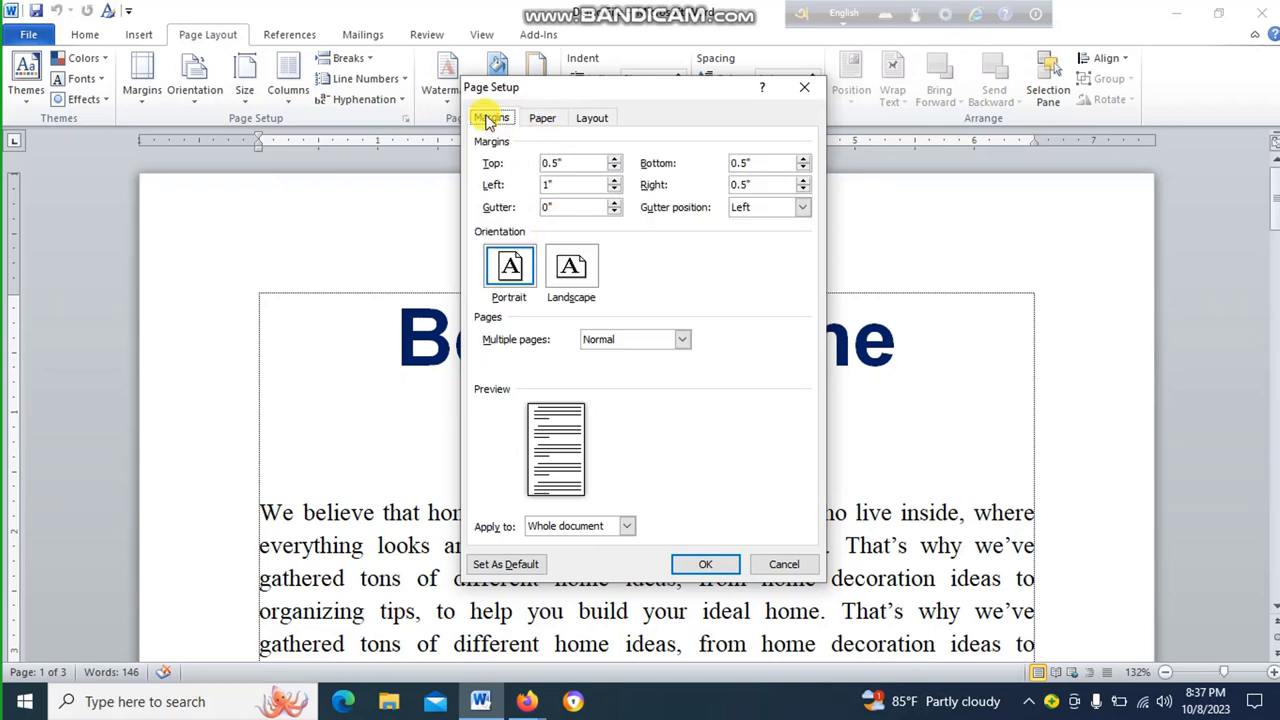
{"action": "left_click", "coordinate": [804, 88]}
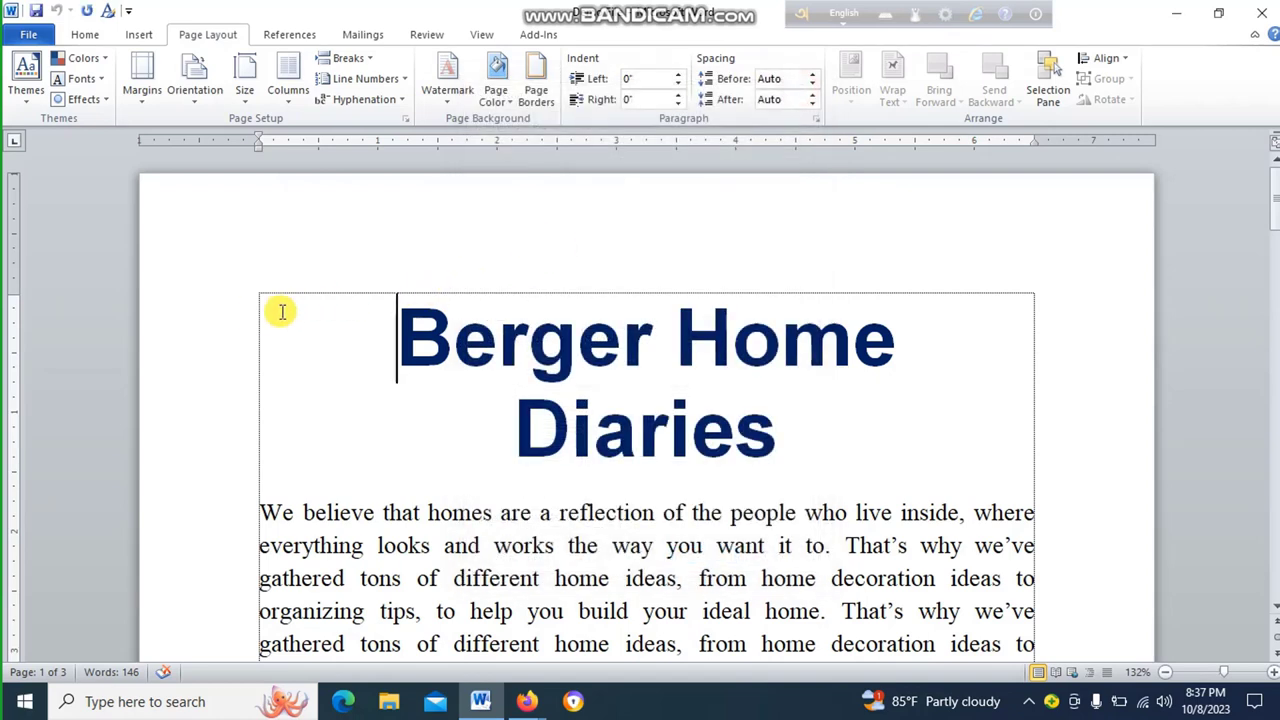
Reopen Page Setup and bring the top margin down to 0.5 inch
{"action": "double_click", "coordinate": [13, 358]}
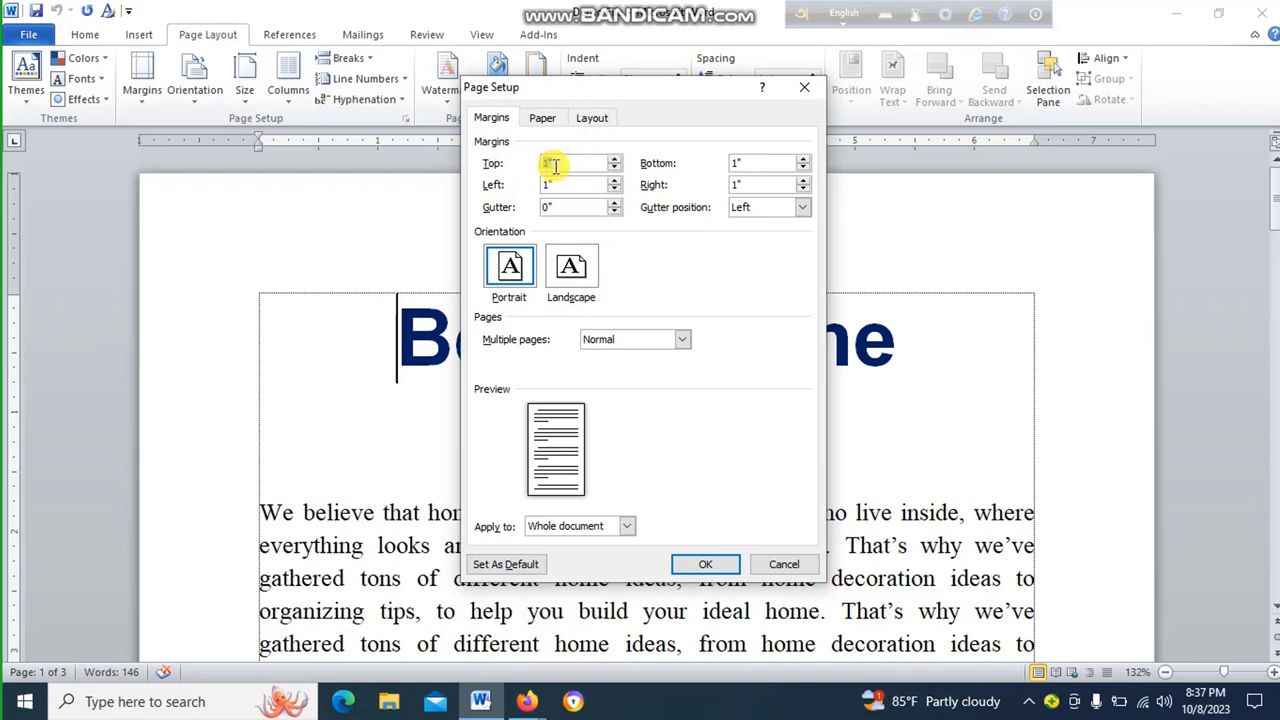
{"action": "left_click", "coordinate": [614, 168]}
{"action": "left_click", "coordinate": [614, 168]}
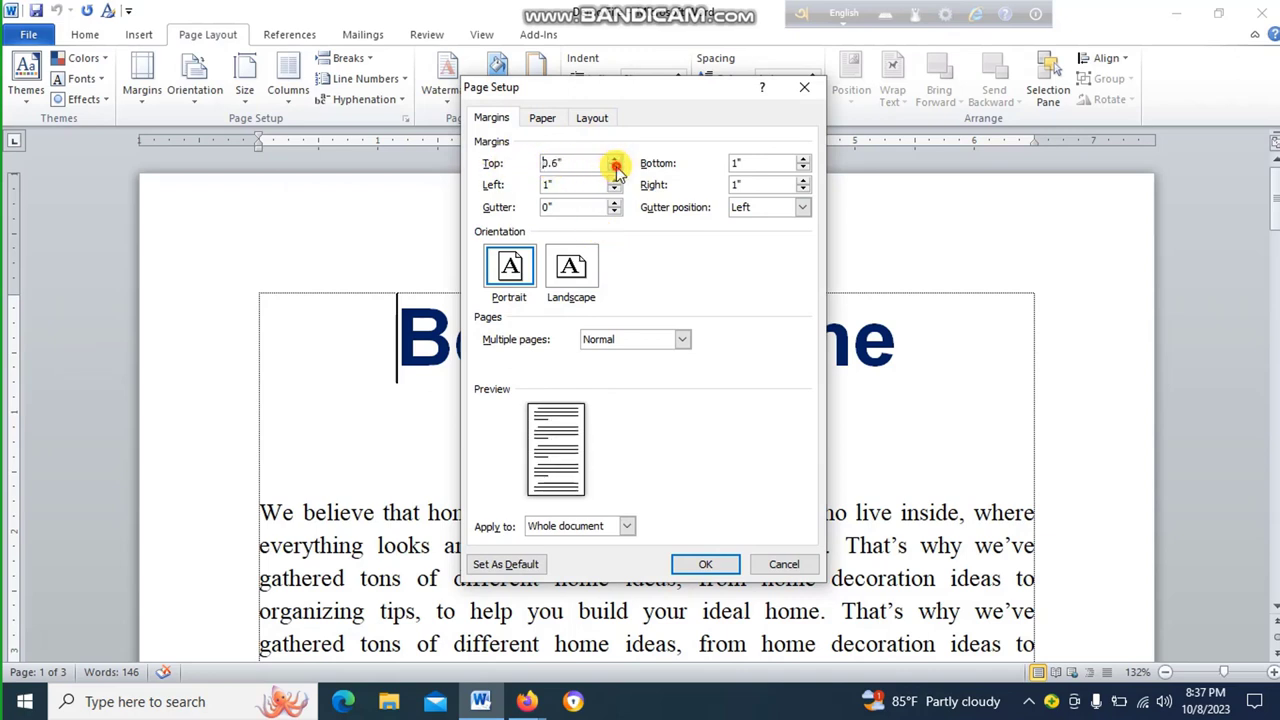
{"action": "left_click", "coordinate": [614, 168]}
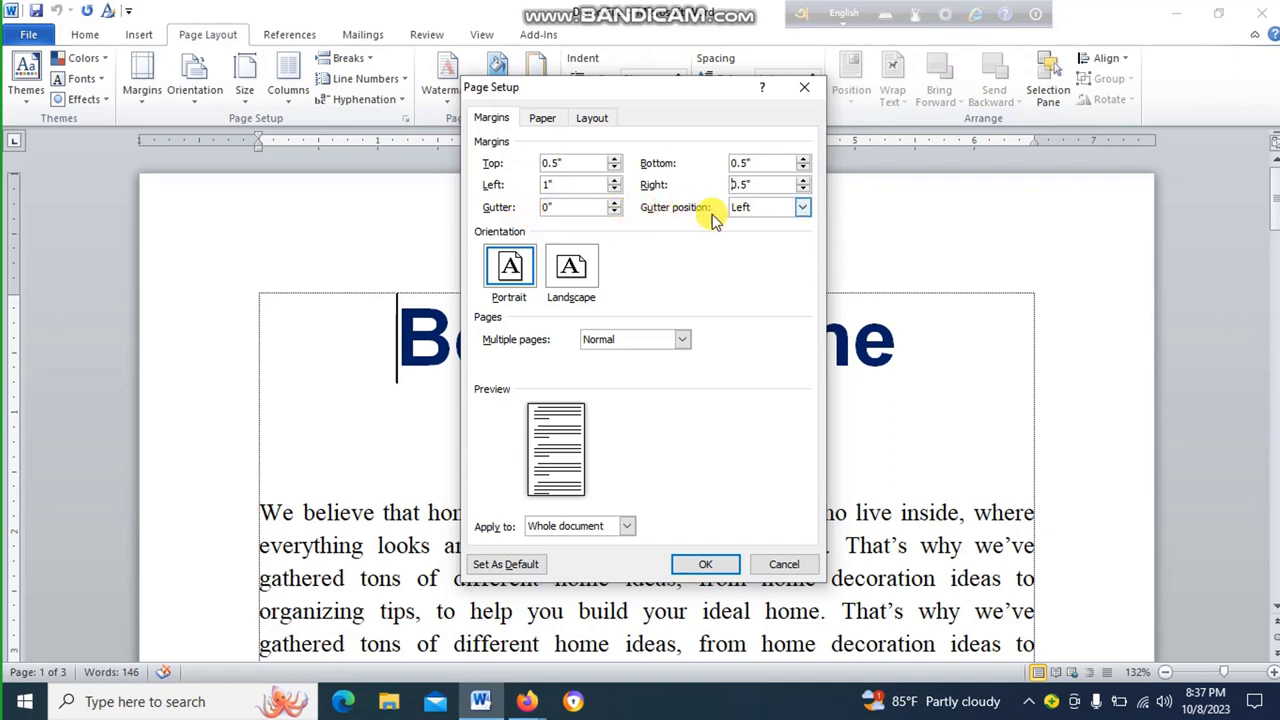
Browse the paper size list but keep Legal, then review the header/footer layout settings
{"action": "left_click", "coordinate": [541, 121]}
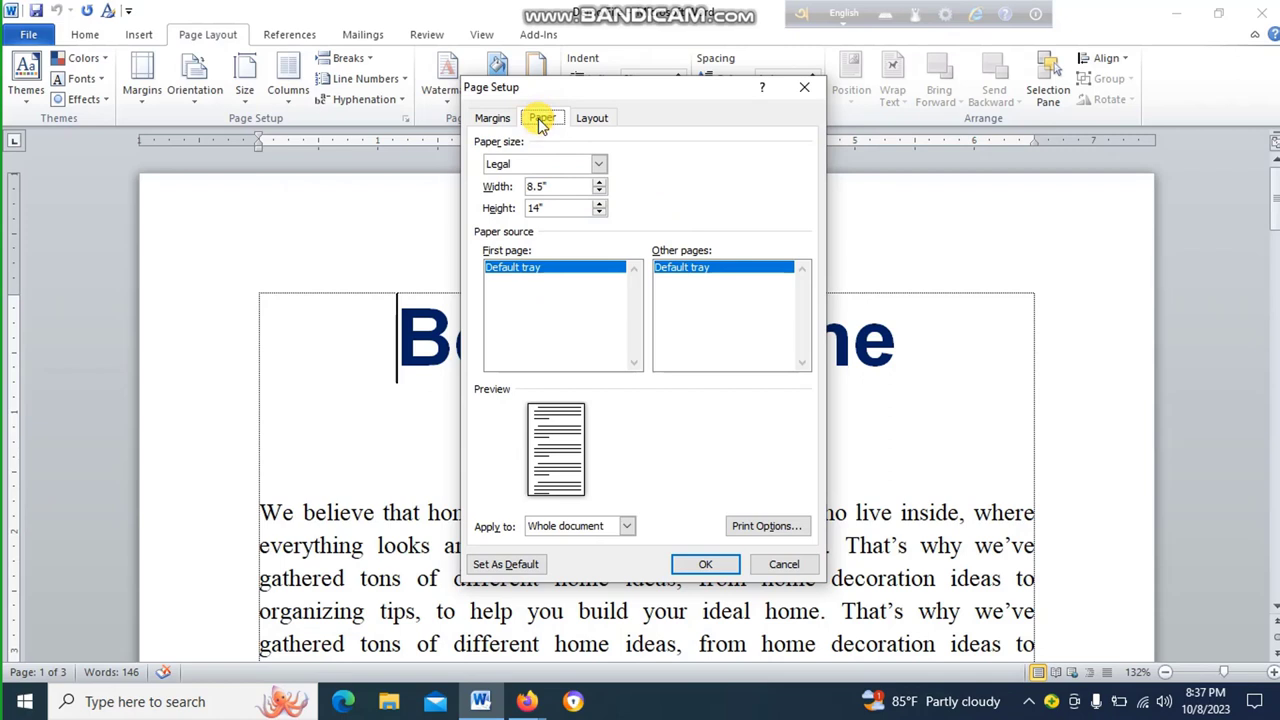
{"action": "left_click", "coordinate": [598, 164]}
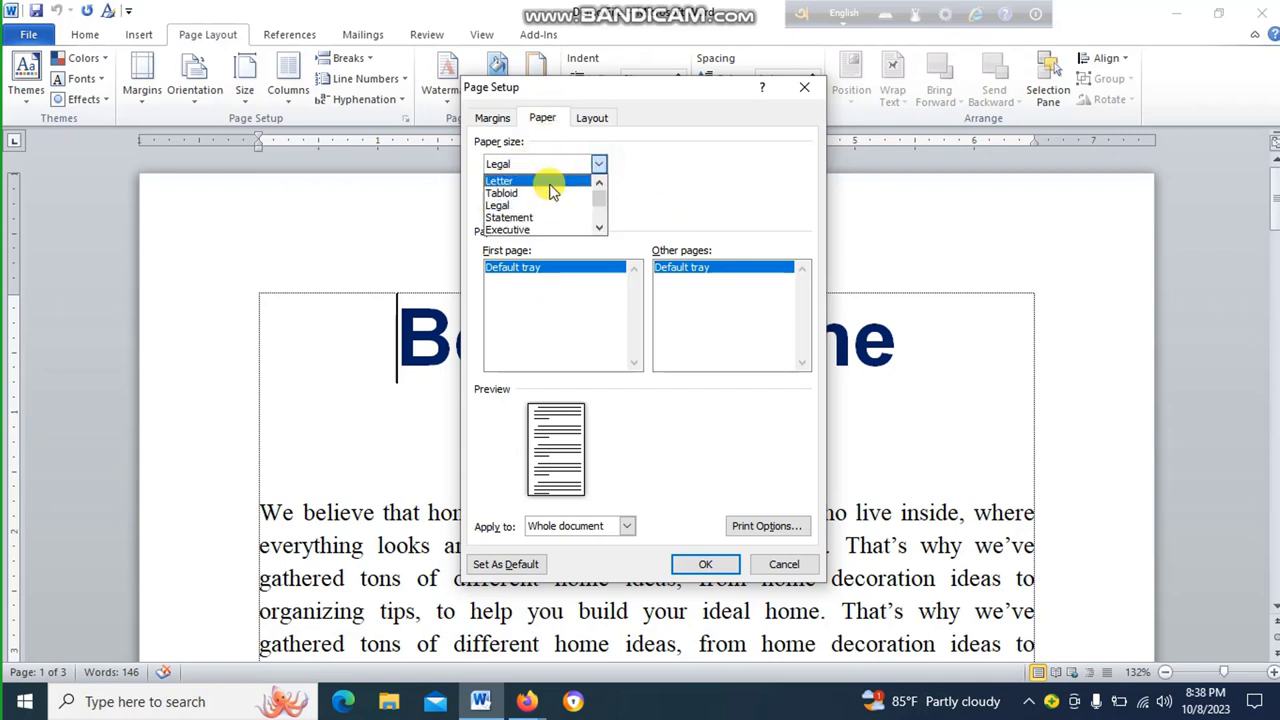
{"action": "scroll", "coordinate": [545, 190], "scroll_direction": "down", "scroll_amount": 2}
{"action": "scroll", "coordinate": [530, 210], "scroll_direction": "down", "scroll_amount": 2}
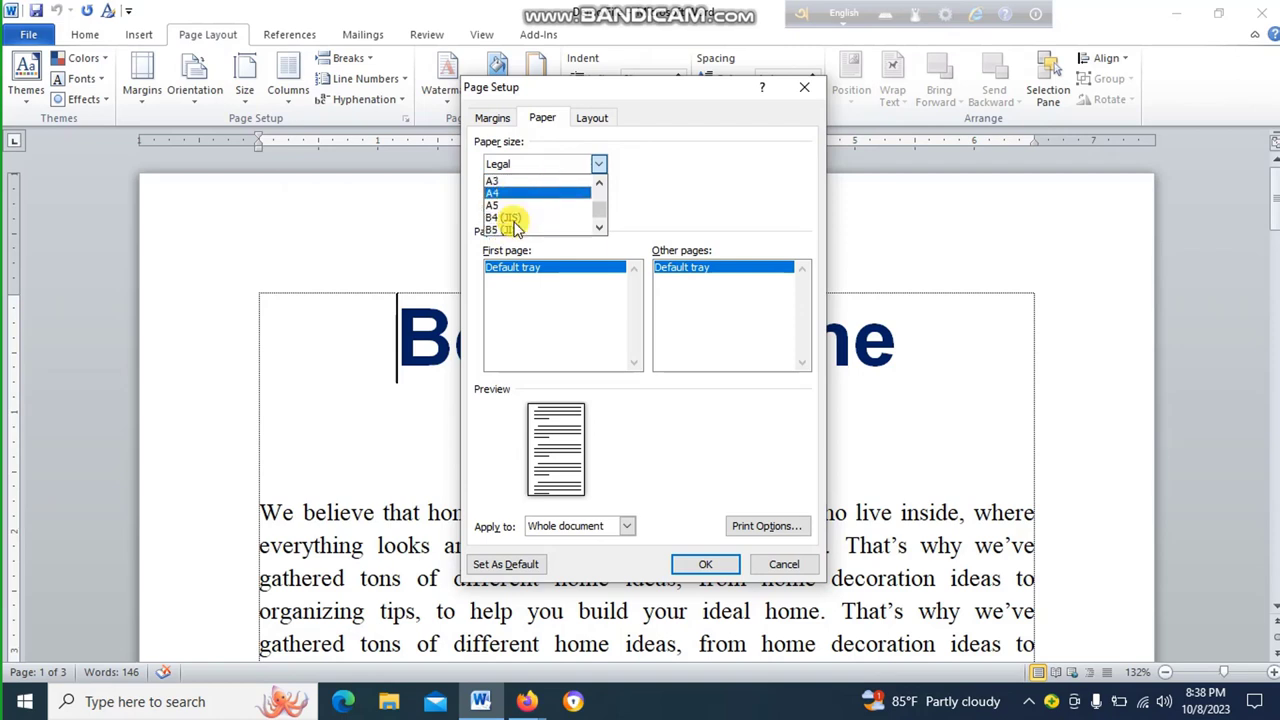
{"action": "scroll", "coordinate": [540, 210], "scroll_direction": "up", "scroll_amount": 1}
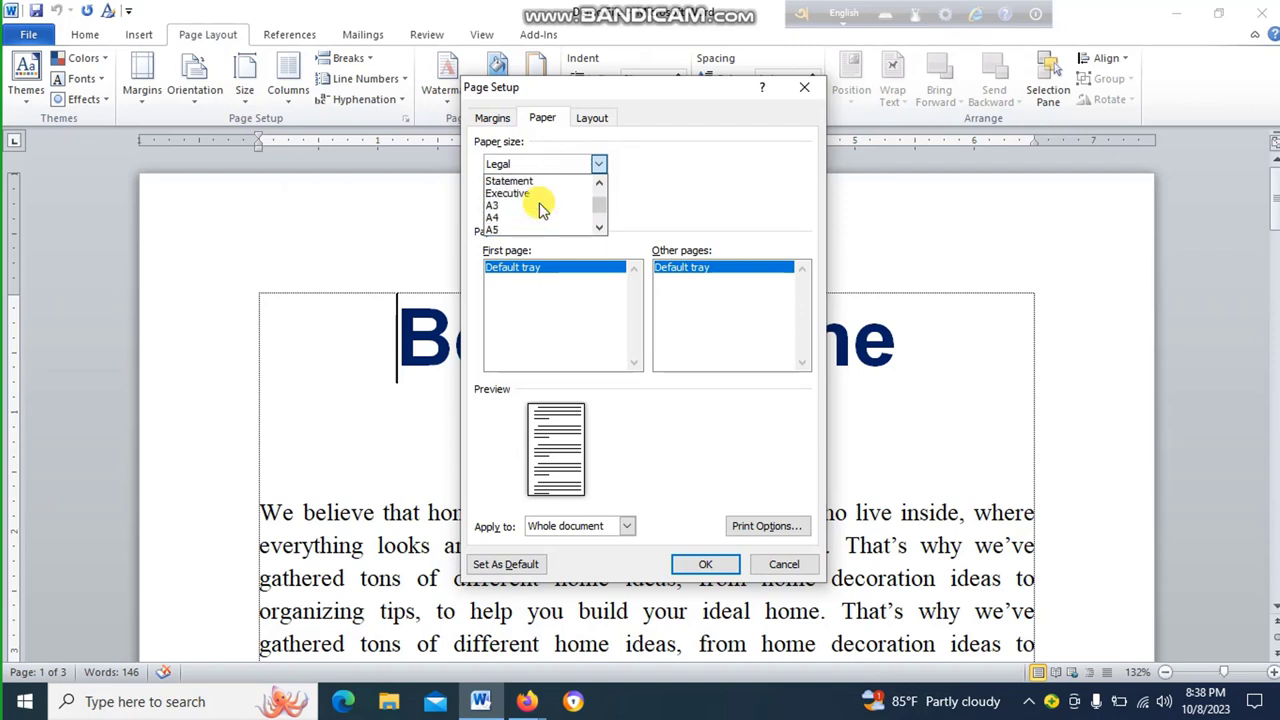
{"action": "scroll", "coordinate": [540, 210], "scroll_direction": "up", "scroll_amount": 1}
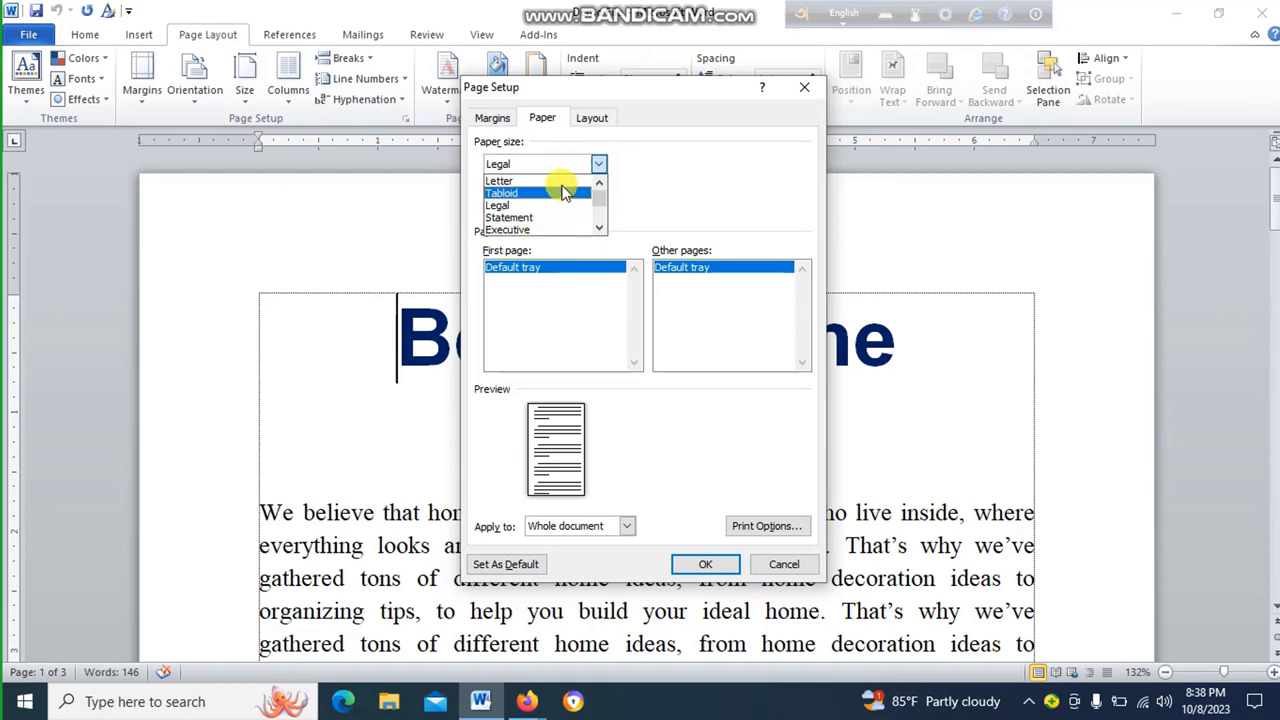
{"action": "left_click", "coordinate": [535, 166]}
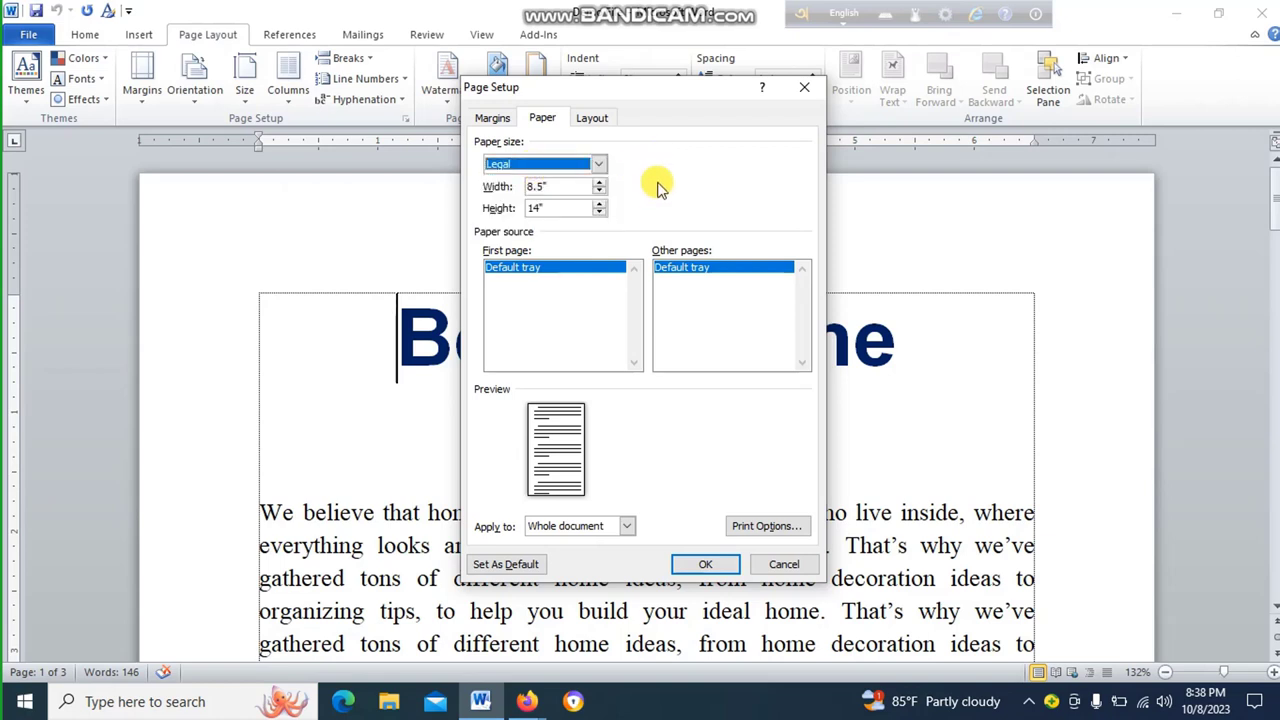
{"action": "left_click", "coordinate": [592, 117]}
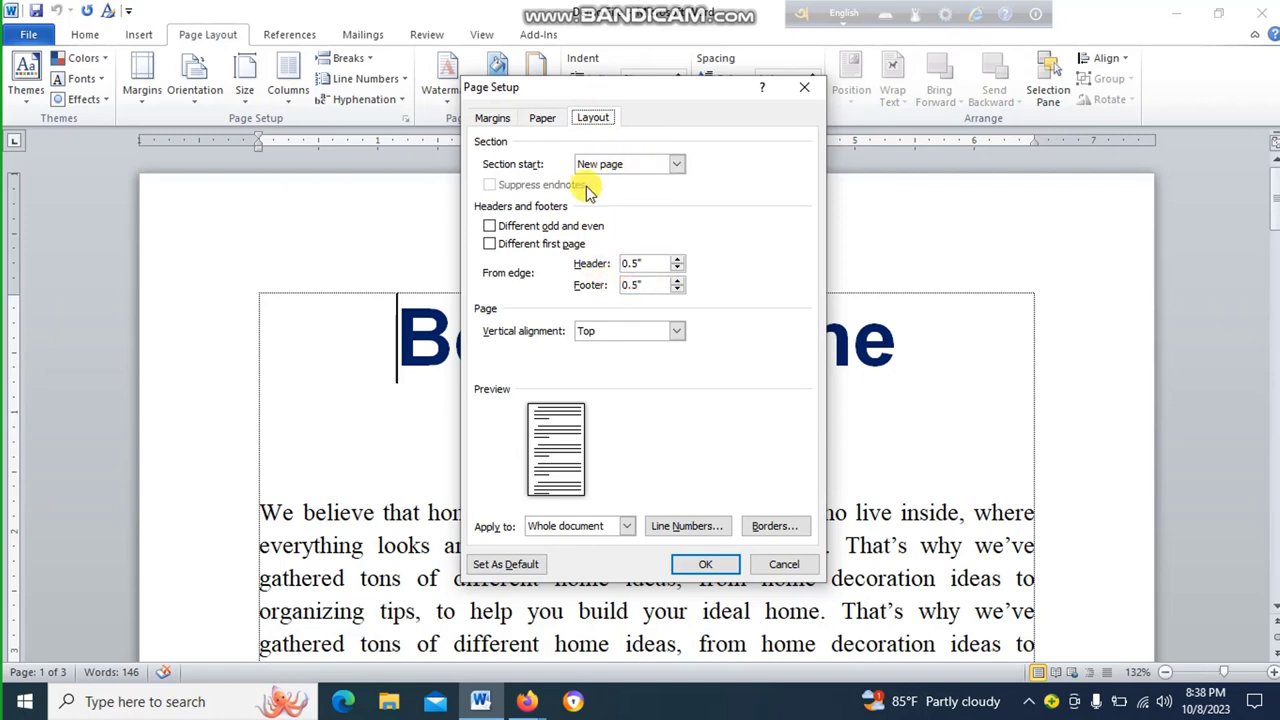
Keep portrait orientation and apply the 0.5 inch margins, reflowing the text onto two pages
{"action": "left_click", "coordinate": [496, 118]}
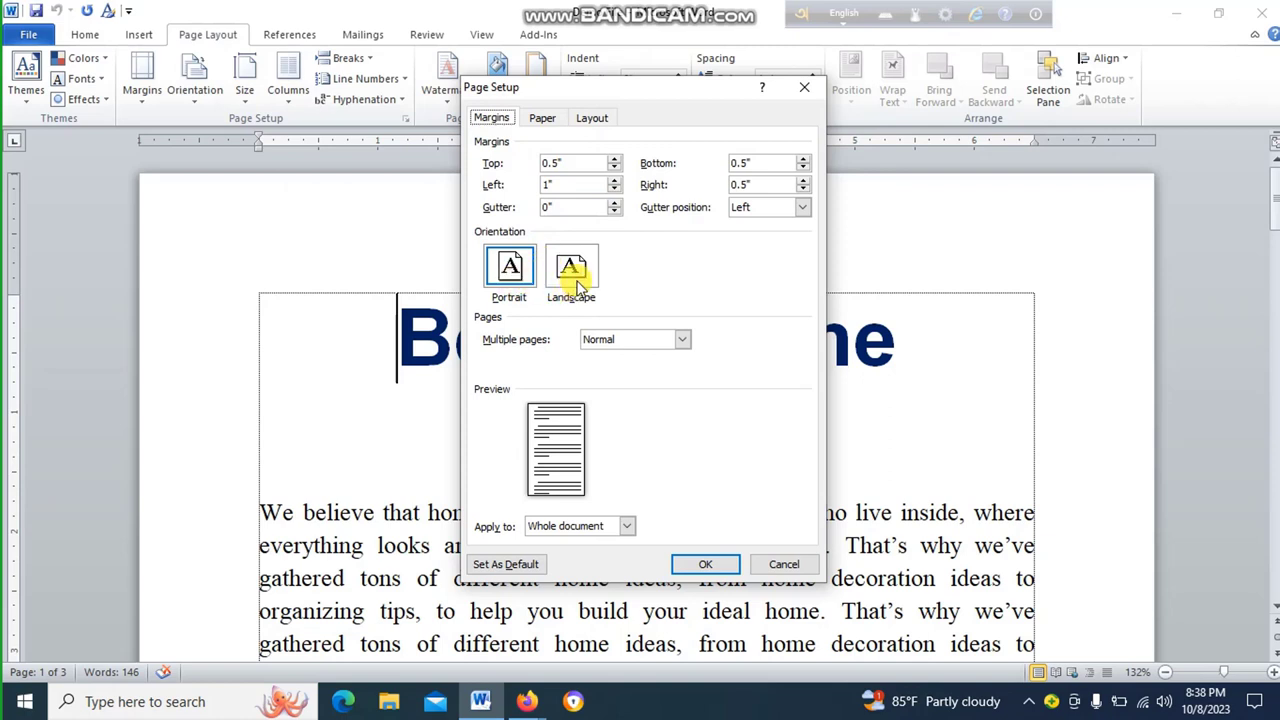
{"action": "left_click", "coordinate": [519, 279]}
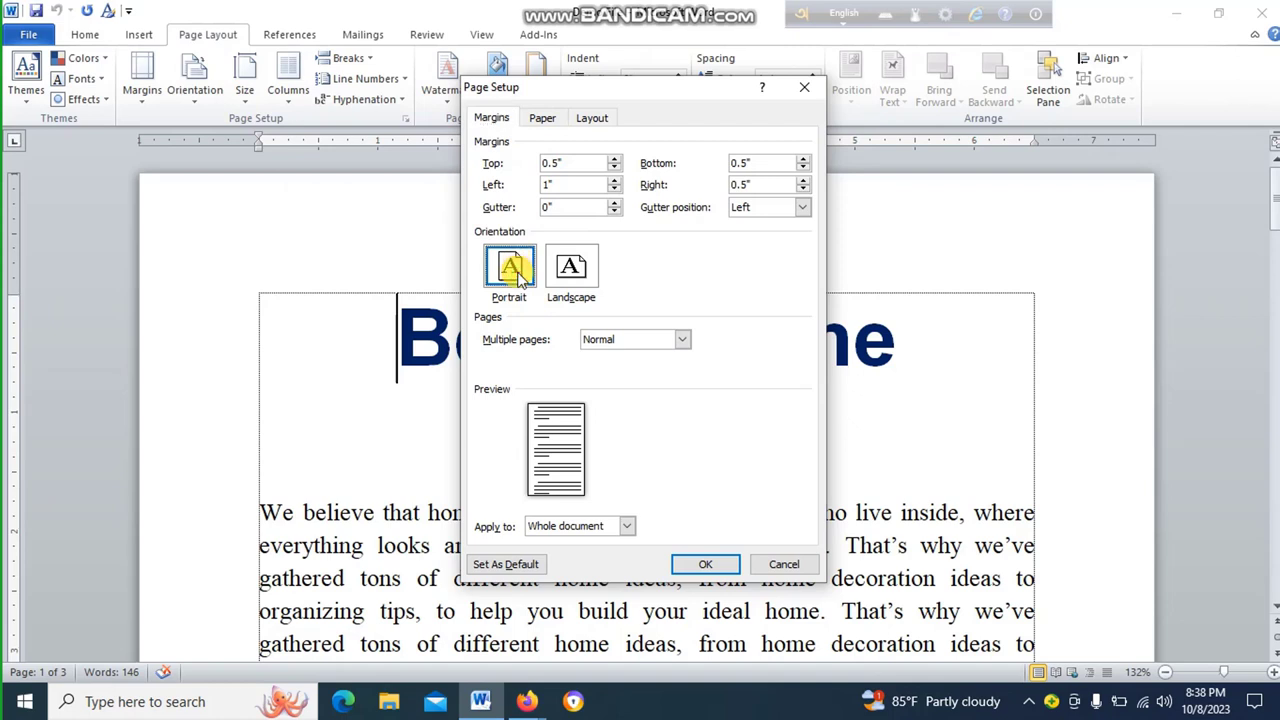
{"action": "left_click", "coordinate": [575, 280]}
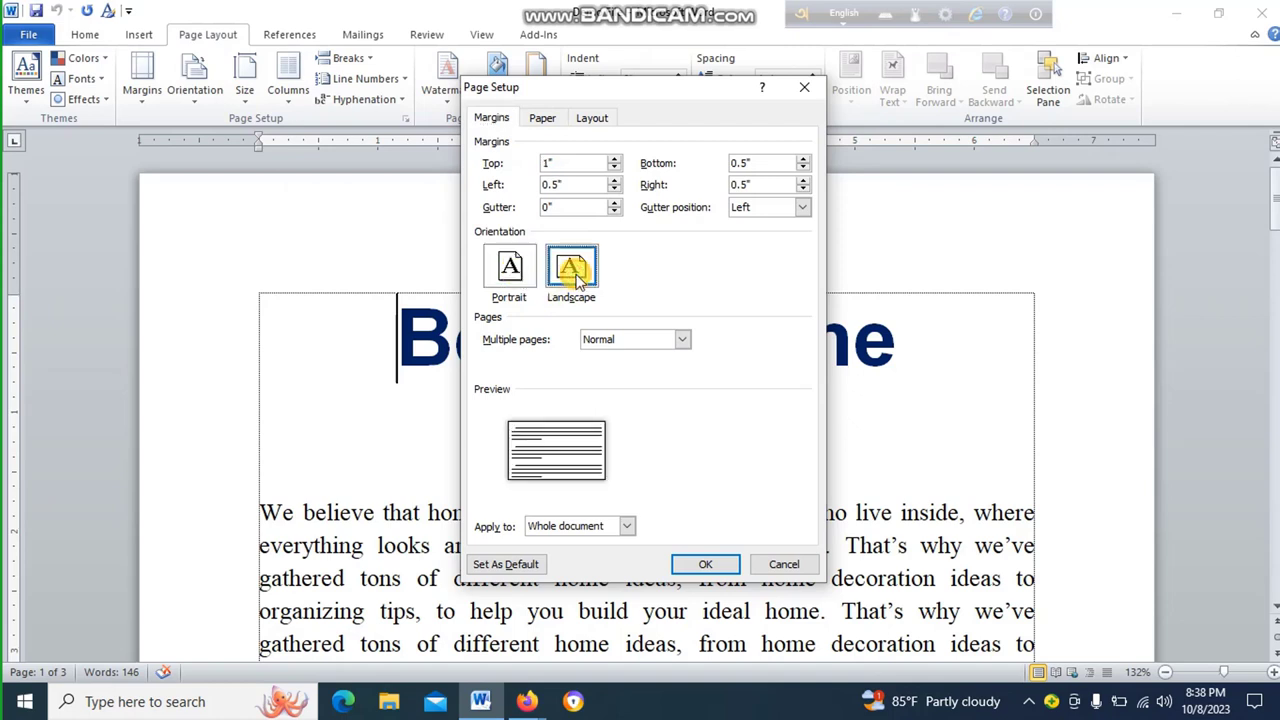
{"action": "left_click", "coordinate": [511, 272]}
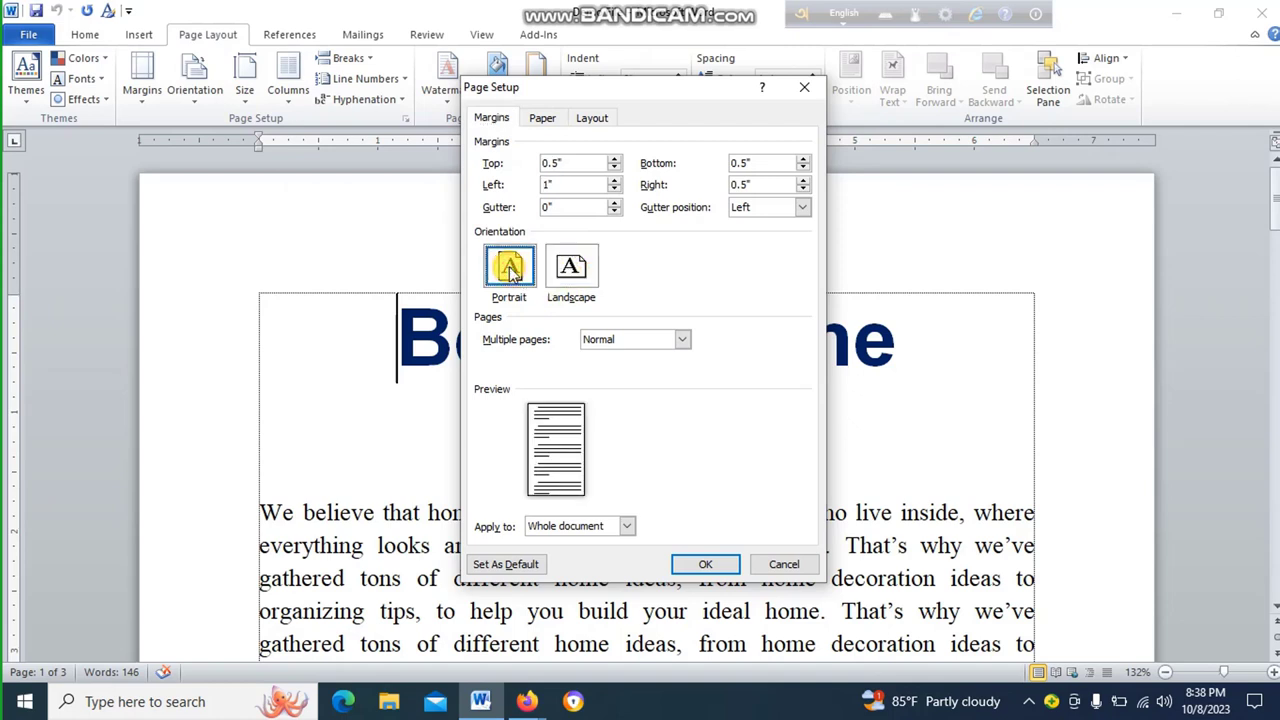
{"action": "left_click", "coordinate": [702, 563]}
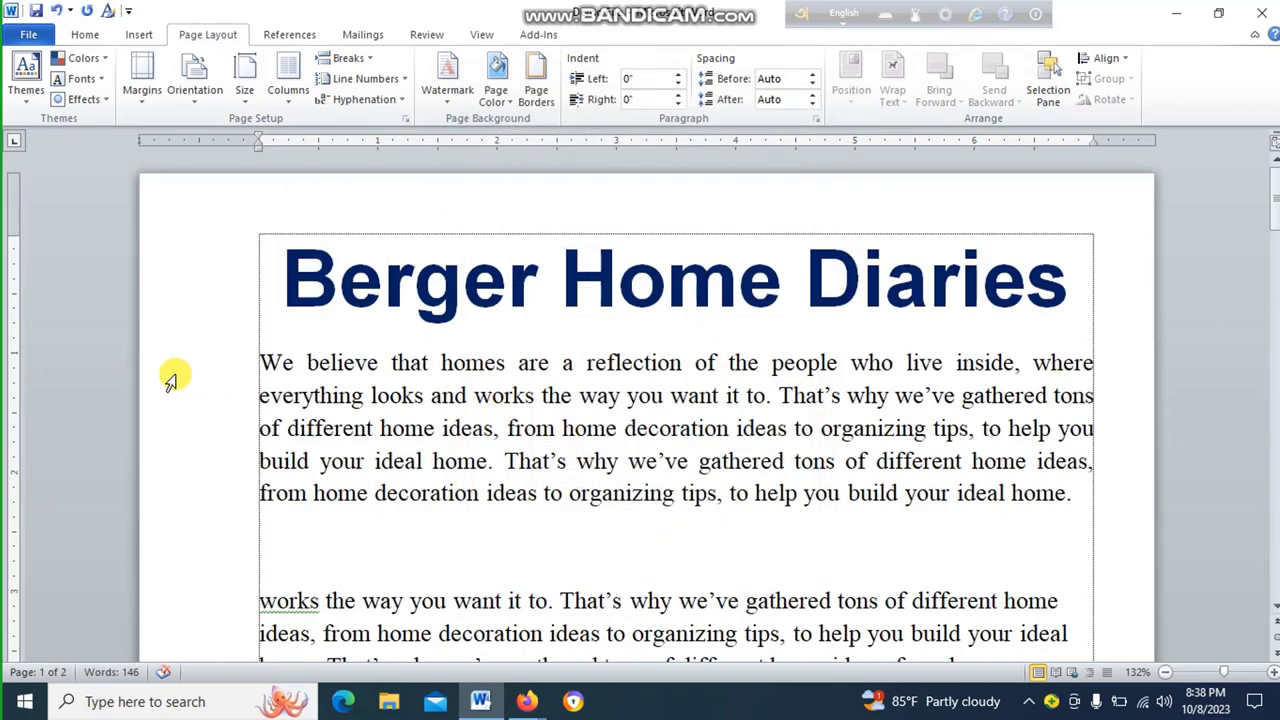
Glance at Page Setup without changes, then scroll down to page 2's text box
{"action": "double_click", "coordinate": [8, 358]}
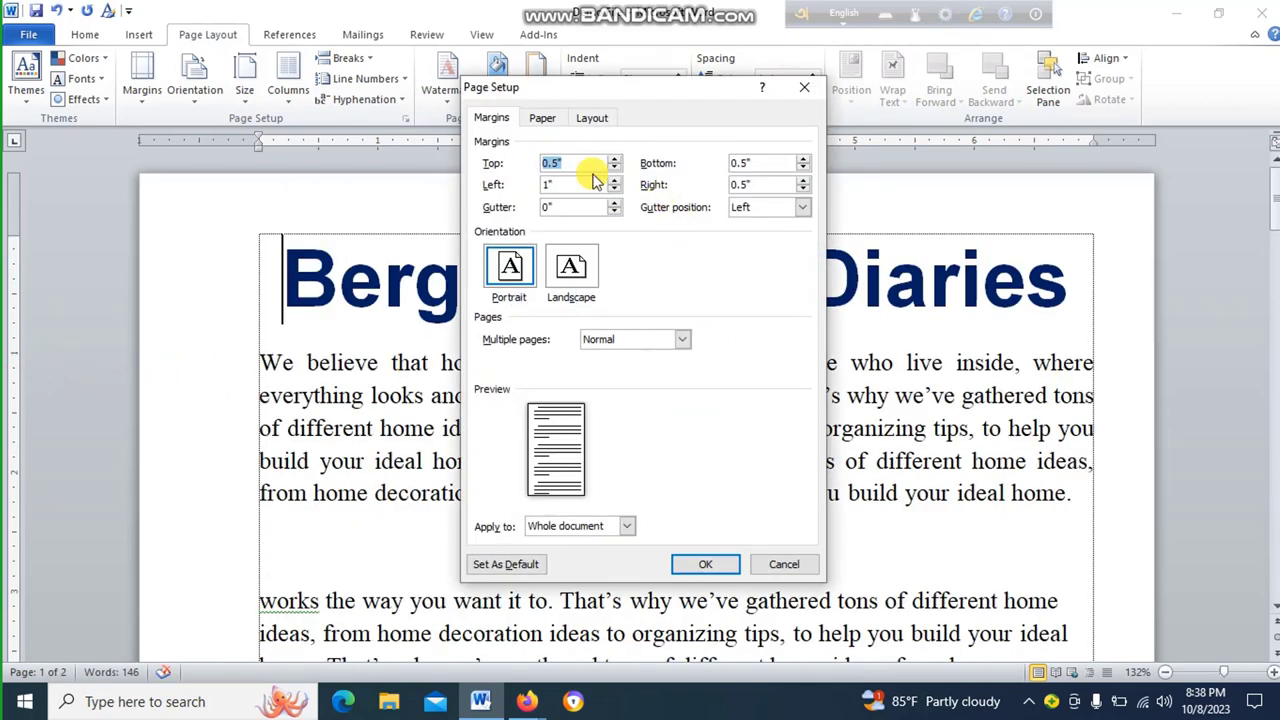
{"action": "left_click", "coordinate": [804, 87]}
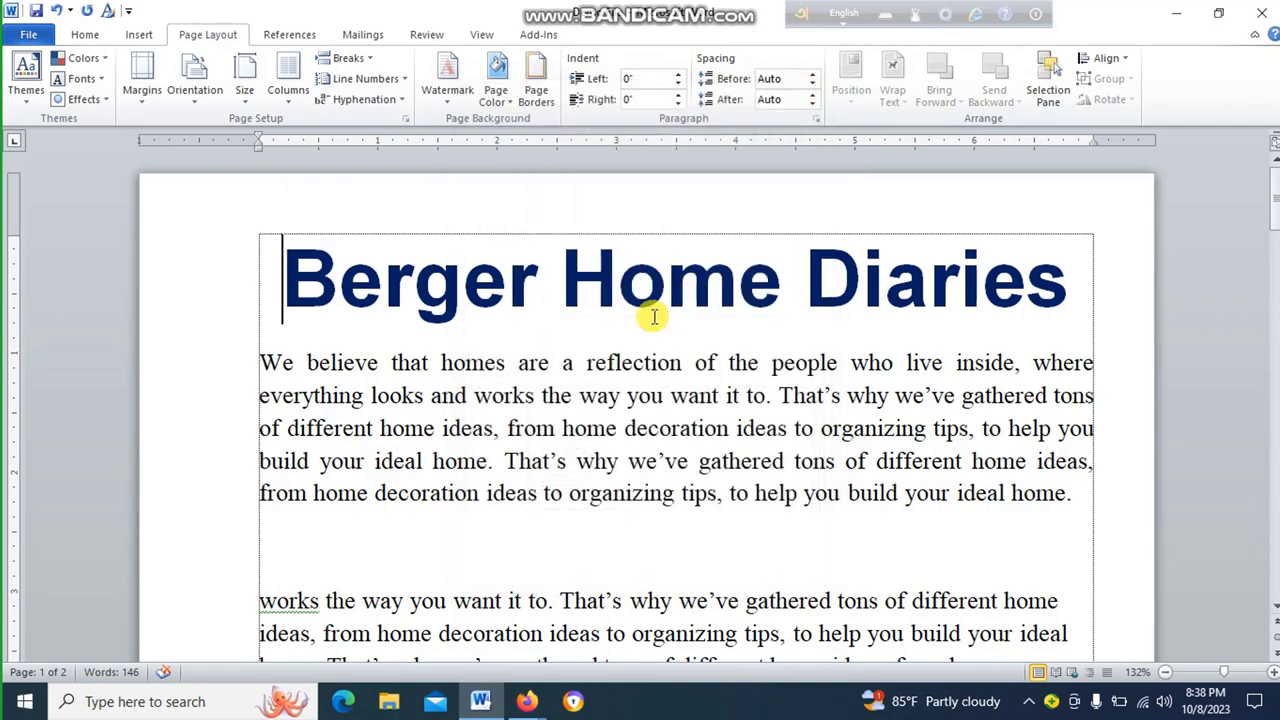
{"action": "scroll", "coordinate": [583, 314], "scroll_direction": "down", "scroll_amount": 3}
{"action": "scroll", "coordinate": [654, 317], "scroll_direction": "up", "scroll_amount": 1}
{"action": "scroll", "coordinate": [654, 317], "scroll_direction": "down", "scroll_amount": 3}
{"action": "scroll", "coordinate": [654, 329], "scroll_direction": "down", "scroll_amount": 4}
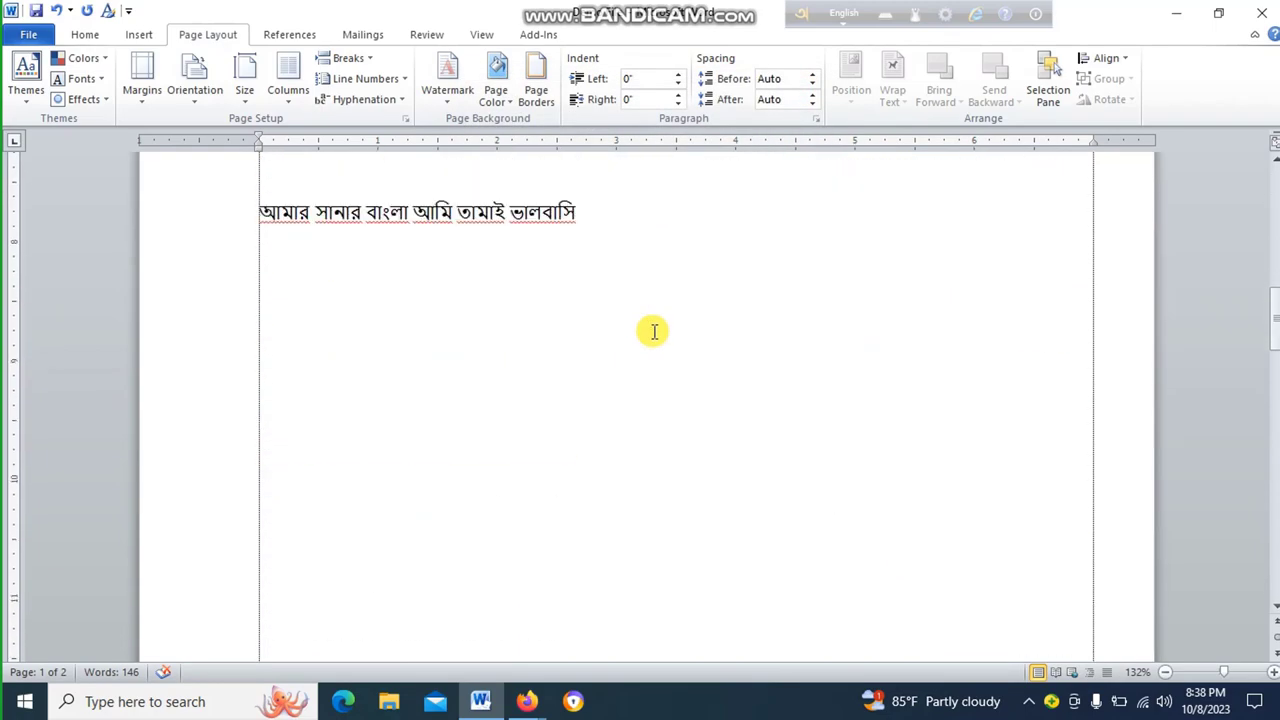
{"action": "scroll", "coordinate": [654, 331], "scroll_direction": "down", "scroll_amount": 2}
{"action": "scroll", "coordinate": [654, 329], "scroll_direction": "down", "scroll_amount": 3}
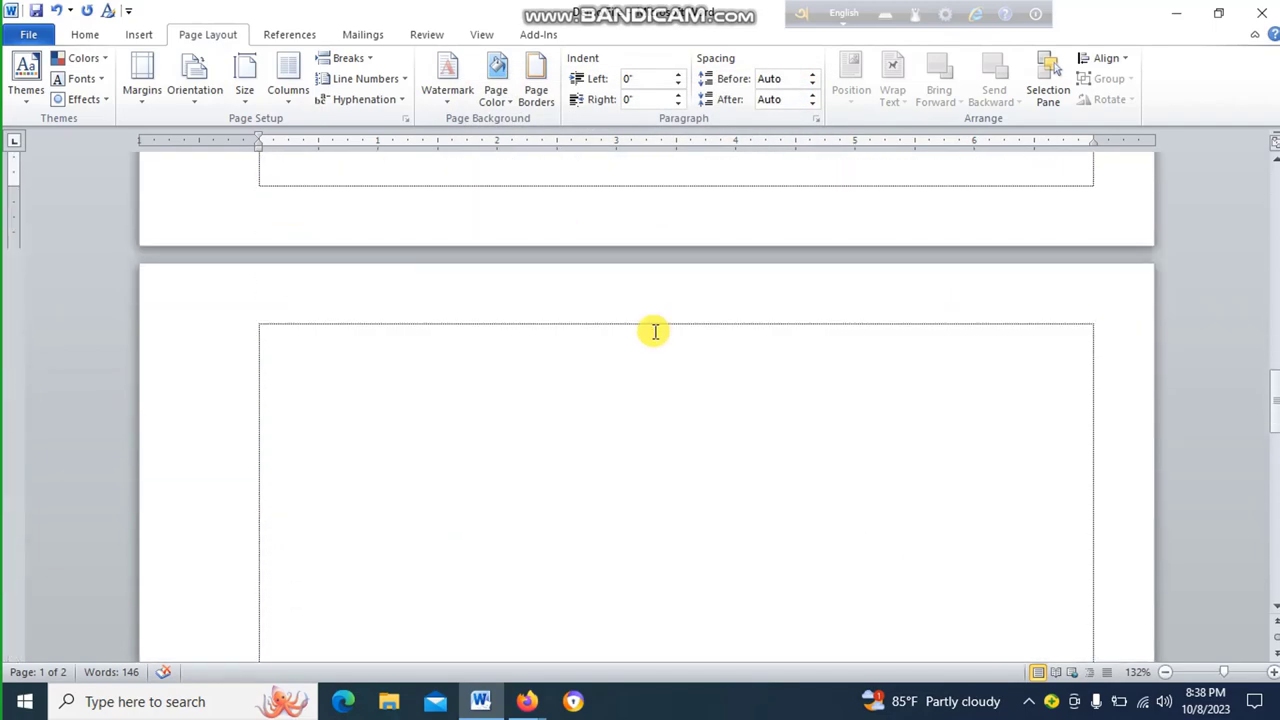
{"action": "scroll", "coordinate": [654, 329], "scroll_direction": "down", "scroll_amount": 2}
{"action": "scroll", "coordinate": [633, 305], "scroll_direction": "down", "scroll_amount": 1}
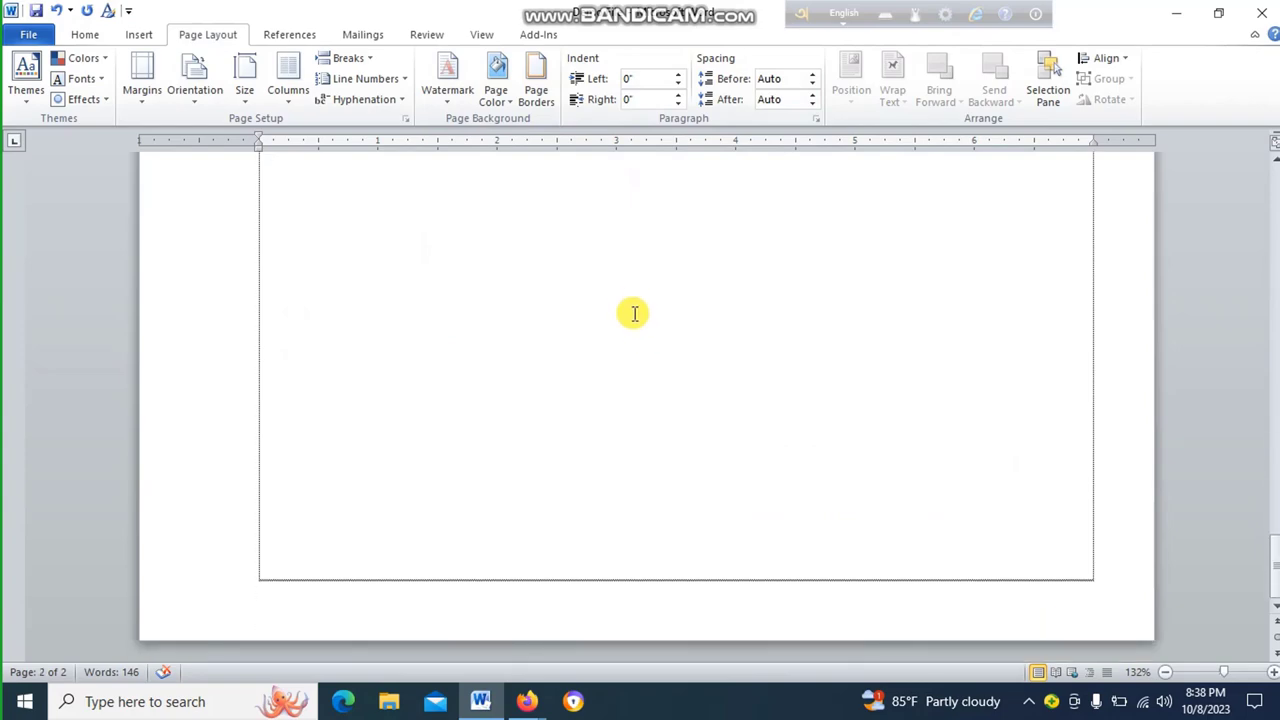
{"action": "scroll", "coordinate": [630, 434], "scroll_direction": "up", "scroll_amount": 5}
{"action": "scroll", "coordinate": [630, 434], "scroll_direction": "up", "scroll_amount": 5}
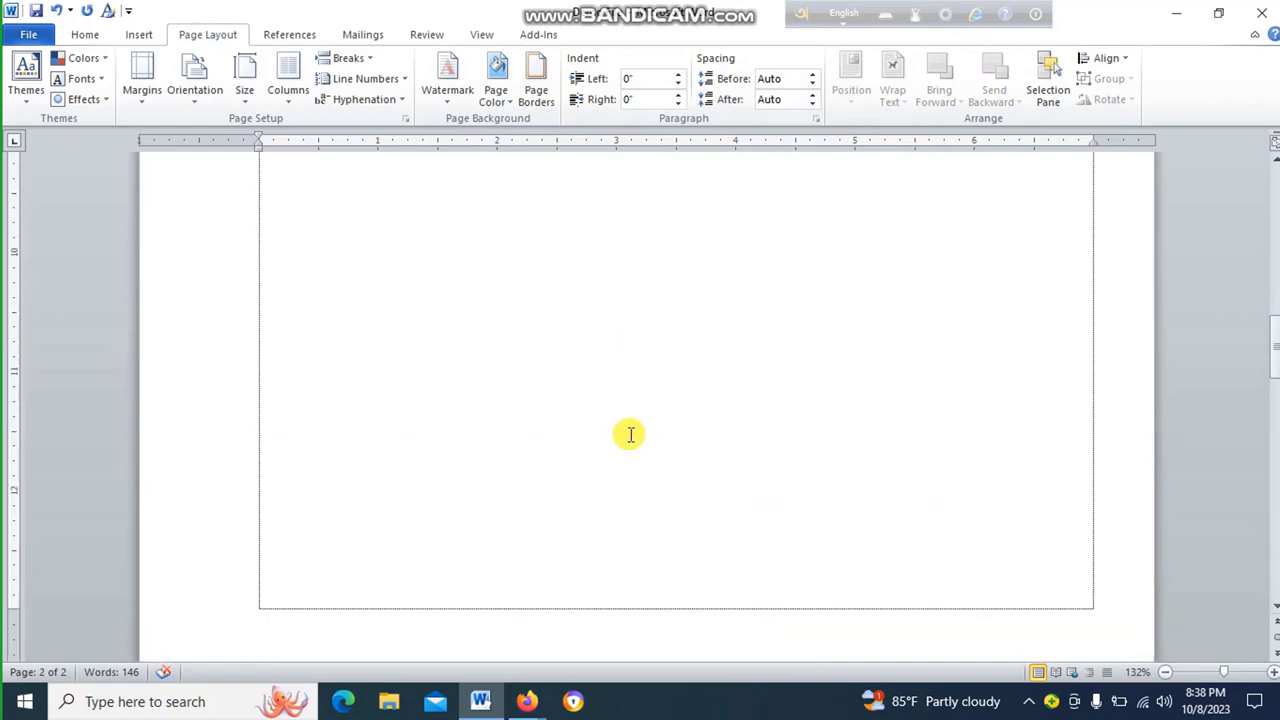
{"action": "scroll", "coordinate": [630, 434], "scroll_direction": "up", "scroll_amount": 5}
{"action": "scroll", "coordinate": [630, 434], "scroll_direction": "up", "scroll_amount": 3}
{"action": "scroll", "coordinate": [648, 417], "scroll_direction": "down", "scroll_amount": 5}
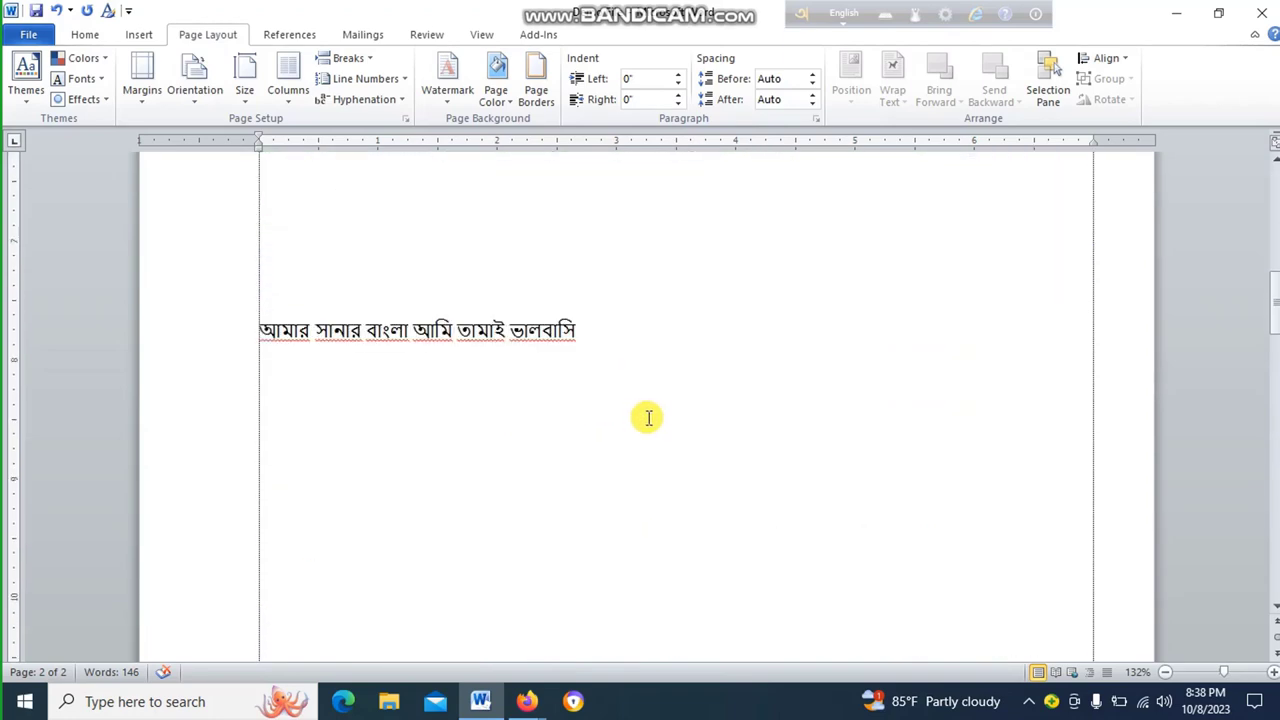
{"action": "scroll", "coordinate": [654, 417], "scroll_direction": "down", "scroll_amount": 5}
{"action": "scroll", "coordinate": [571, 383], "scroll_direction": "down", "scroll_amount": 3}
{"action": "scroll", "coordinate": [551, 397], "scroll_direction": "down", "scroll_amount": 1}
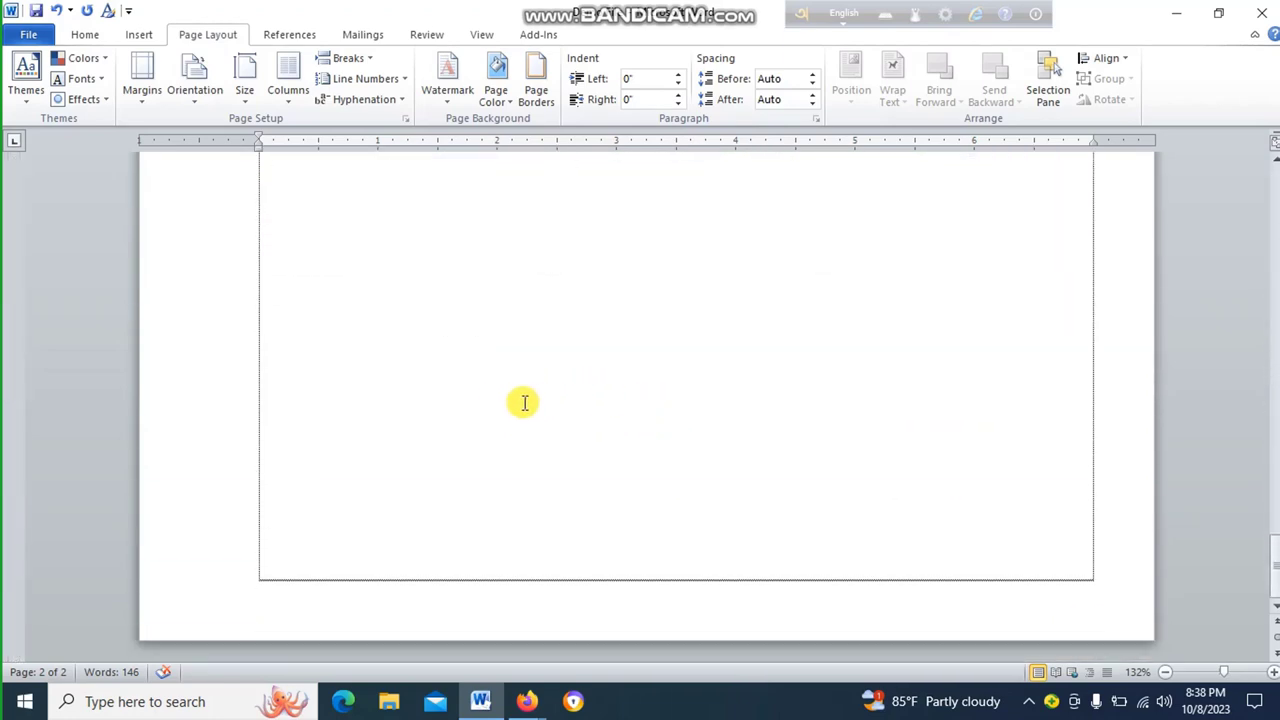
Insert a page break after page 2's text box to start a blank third page
{"action": "left_click", "coordinate": [394, 401]}
{"action": "key", "text": "Return"}
{"action": "key", "text": "Return"}
{"action": "key", "text": "Return"}
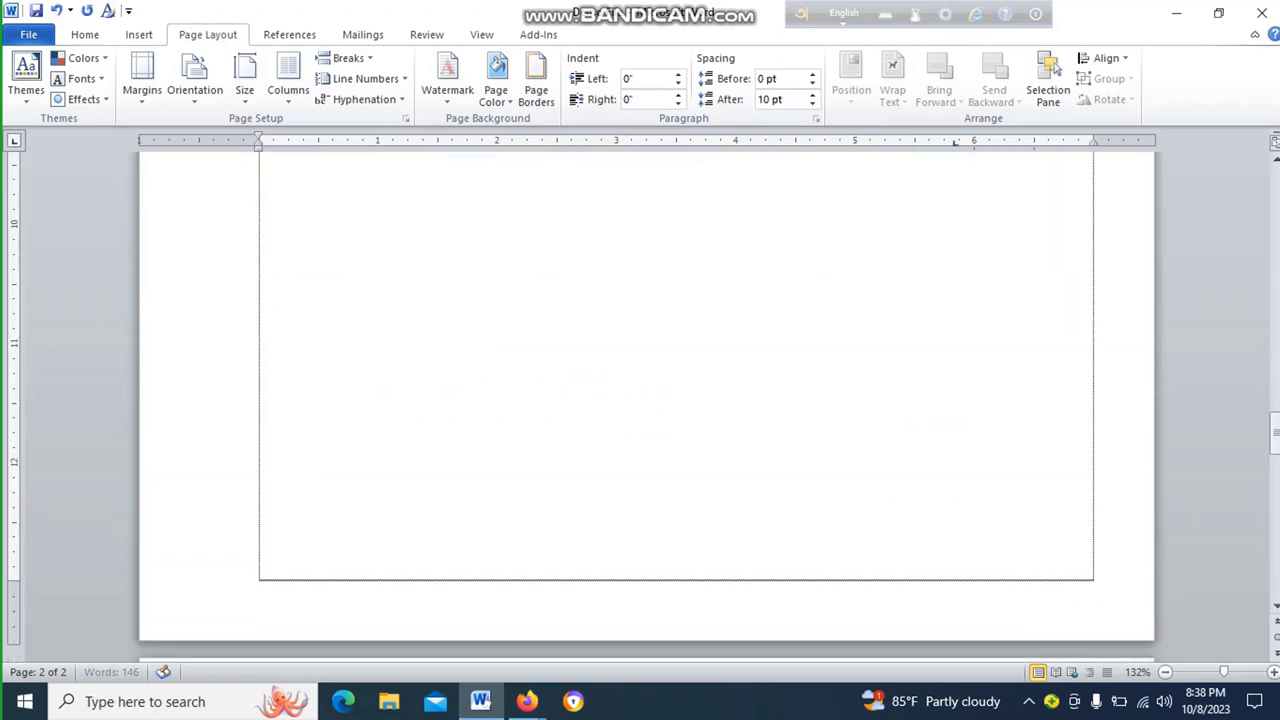
{"action": "left_click", "coordinate": [311, 315]}
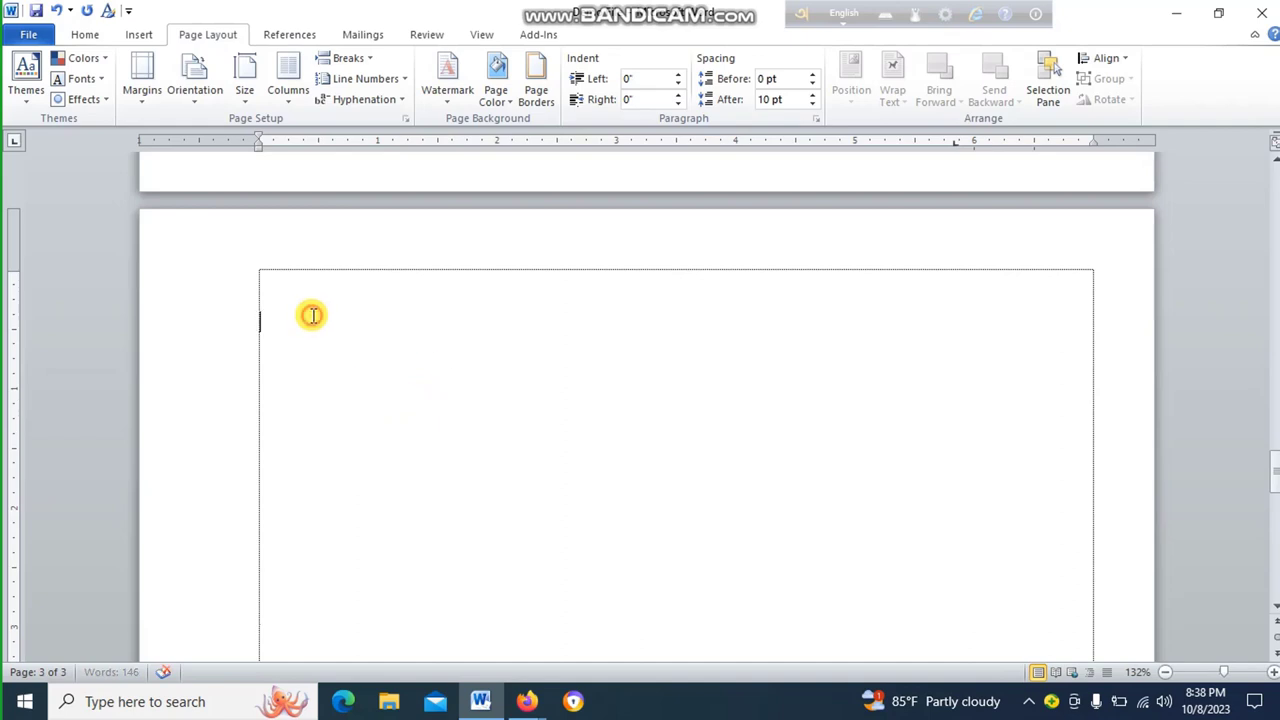
Make the new third page landscape, applying the orientation from This point forward
{"action": "double_click", "coordinate": [10, 318]}
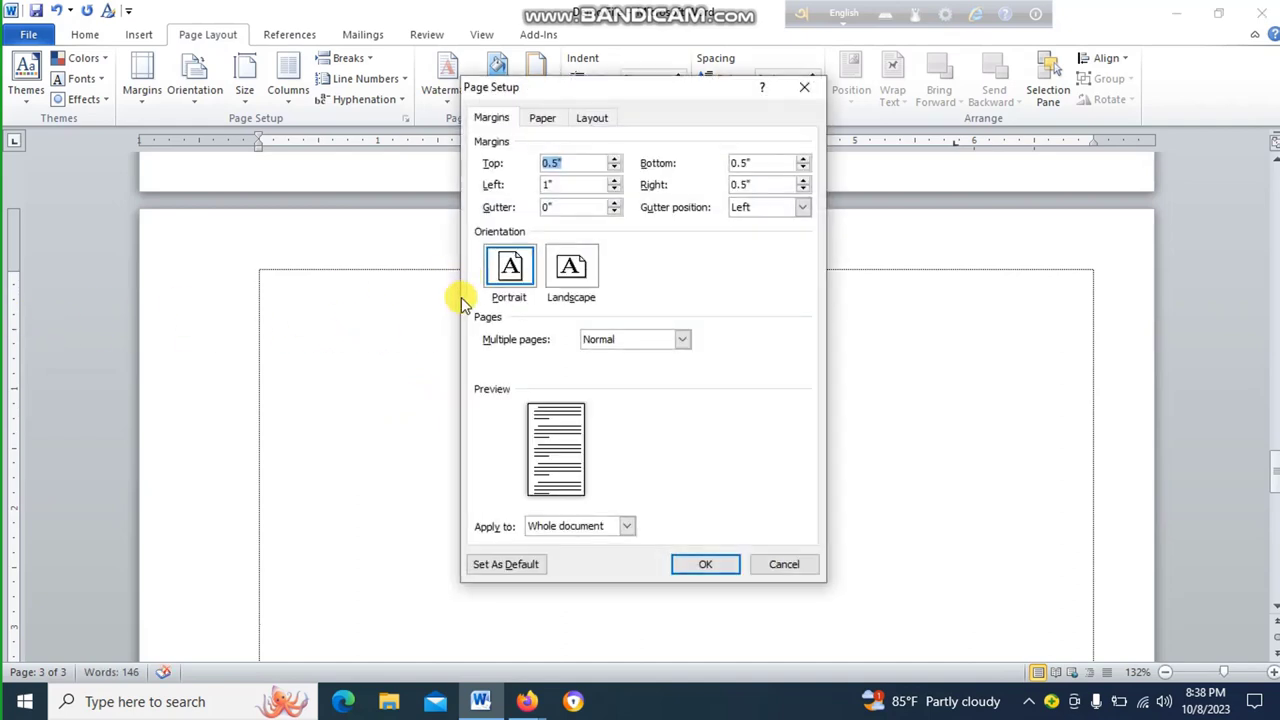
{"action": "left_click", "coordinate": [585, 277]}
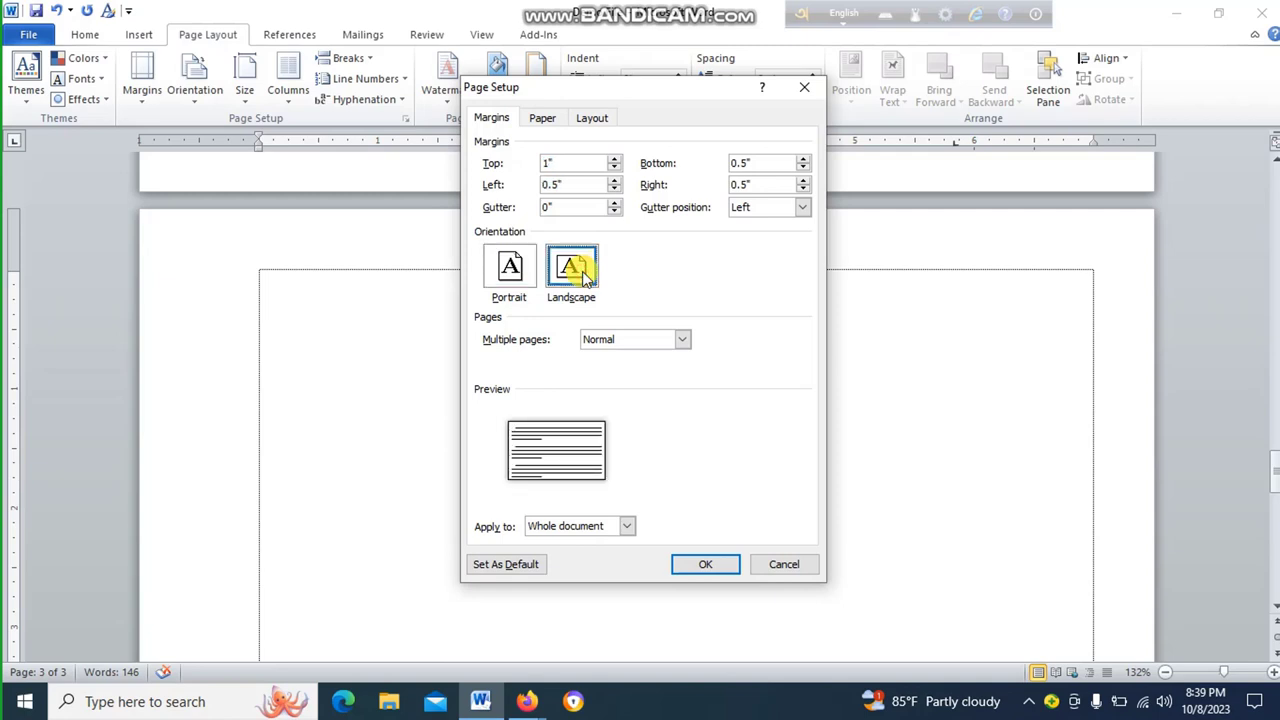
{"action": "left_click", "coordinate": [628, 528]}
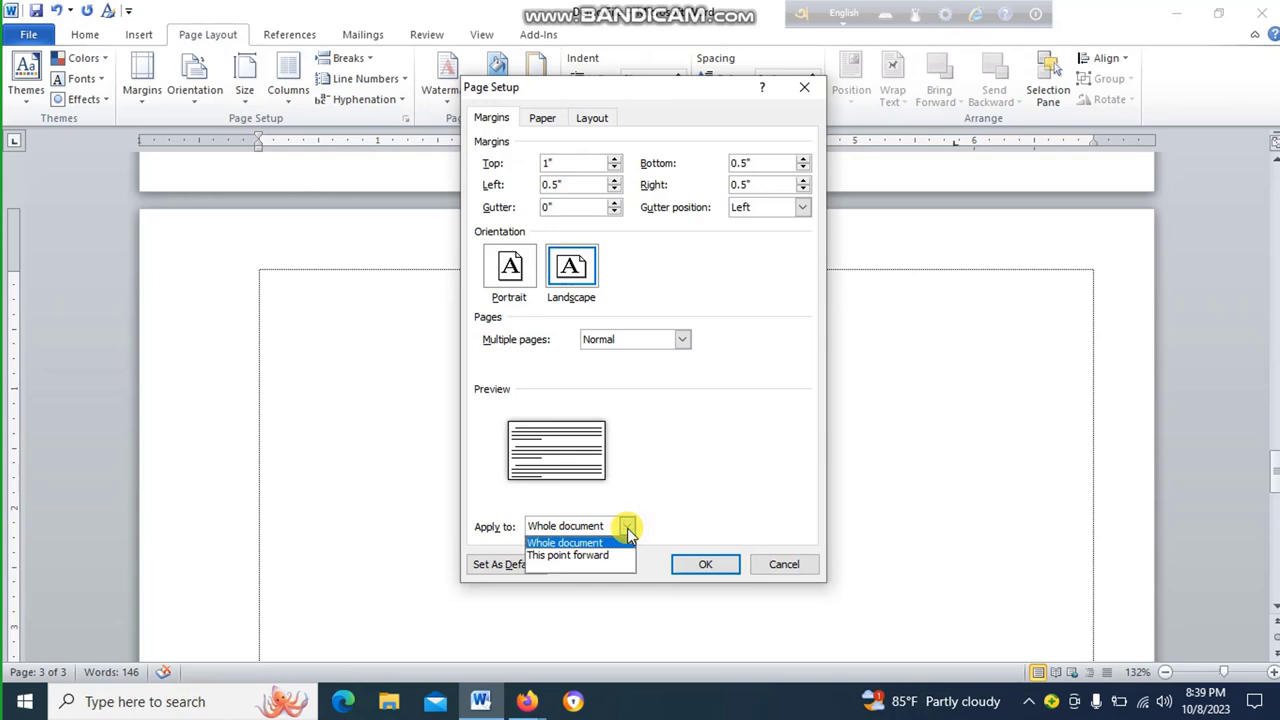
{"action": "left_click", "coordinate": [562, 556]}
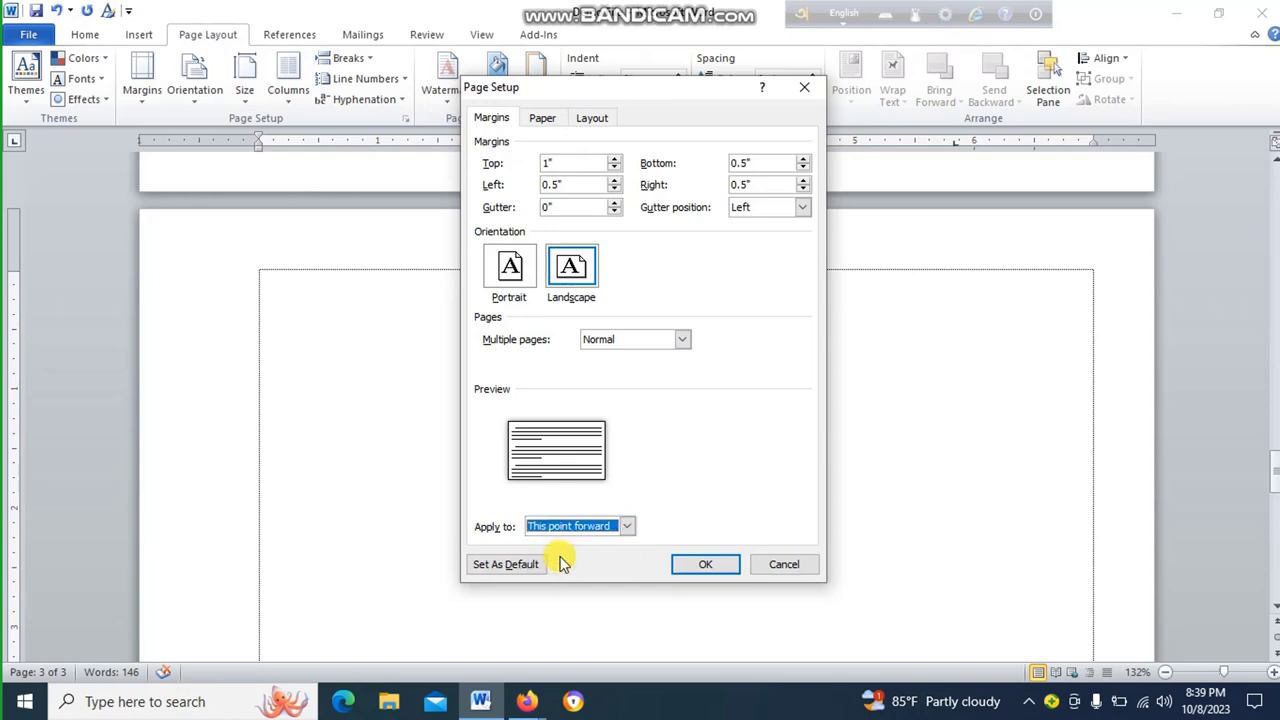
{"action": "left_click", "coordinate": [714, 567]}
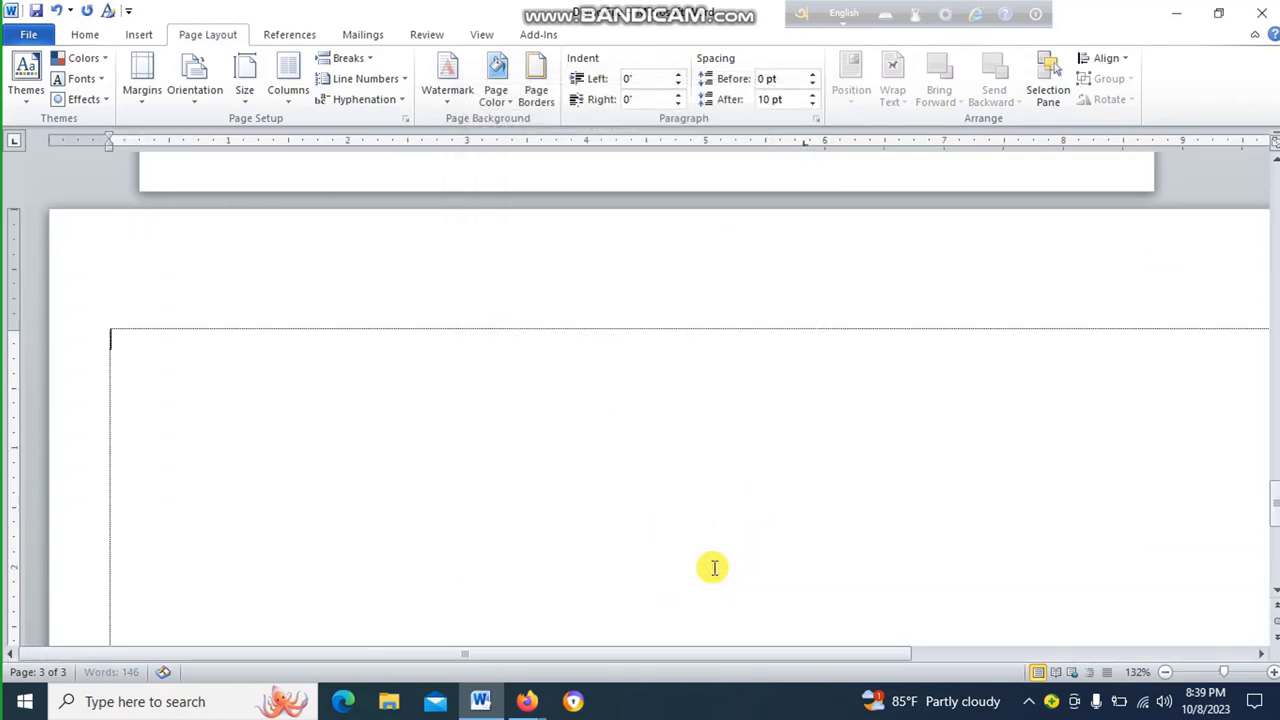
{"action": "mouse_move", "coordinate": [594, 654]}
{"action": "left_mouse_down"}
{"action": "mouse_move", "coordinate": [1043, 630]}
{"action": "mouse_move", "coordinate": [651, 634]}
{"action": "left_mouse_up"}
{"action": "scroll", "coordinate": [689, 557], "scroll_direction": "up", "scroll_amount": 5}
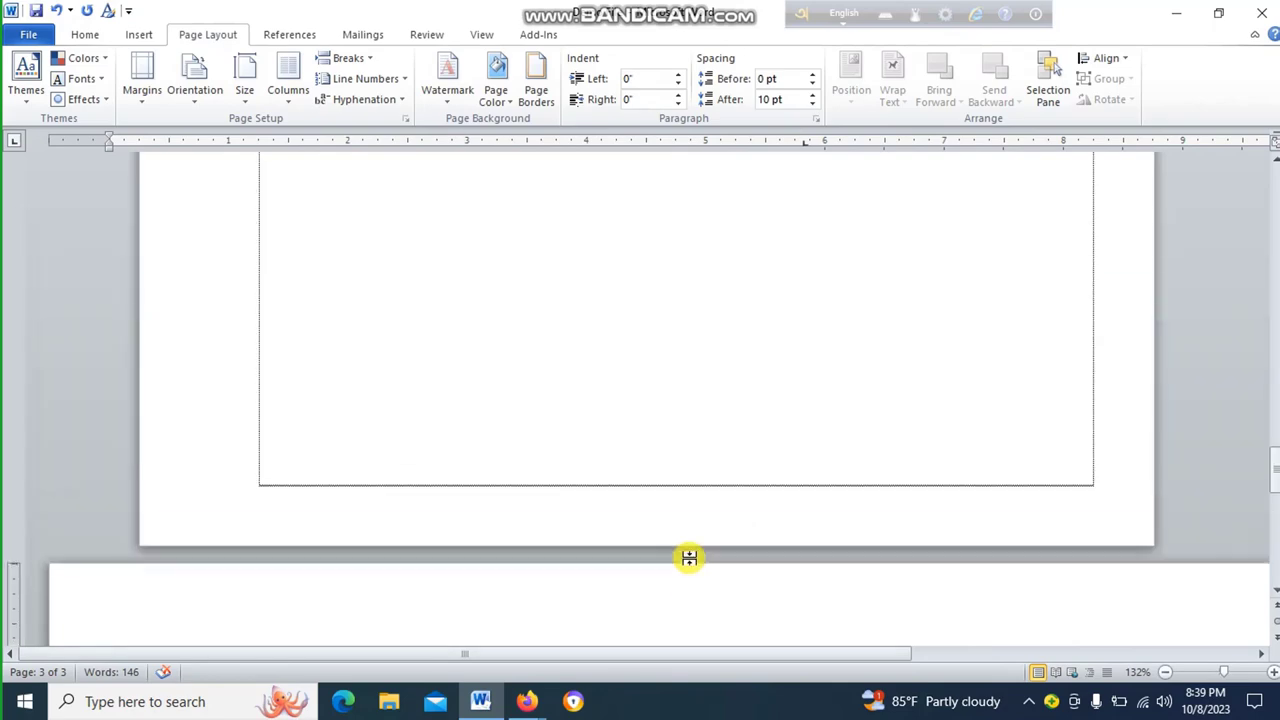
{"action": "scroll", "coordinate": [690, 558], "scroll_direction": "up", "scroll_amount": 5}
{"action": "scroll", "coordinate": [690, 558], "scroll_direction": "up", "scroll_amount": 3}
{"action": "scroll", "coordinate": [690, 558], "scroll_direction": "up", "scroll_amount": 3}
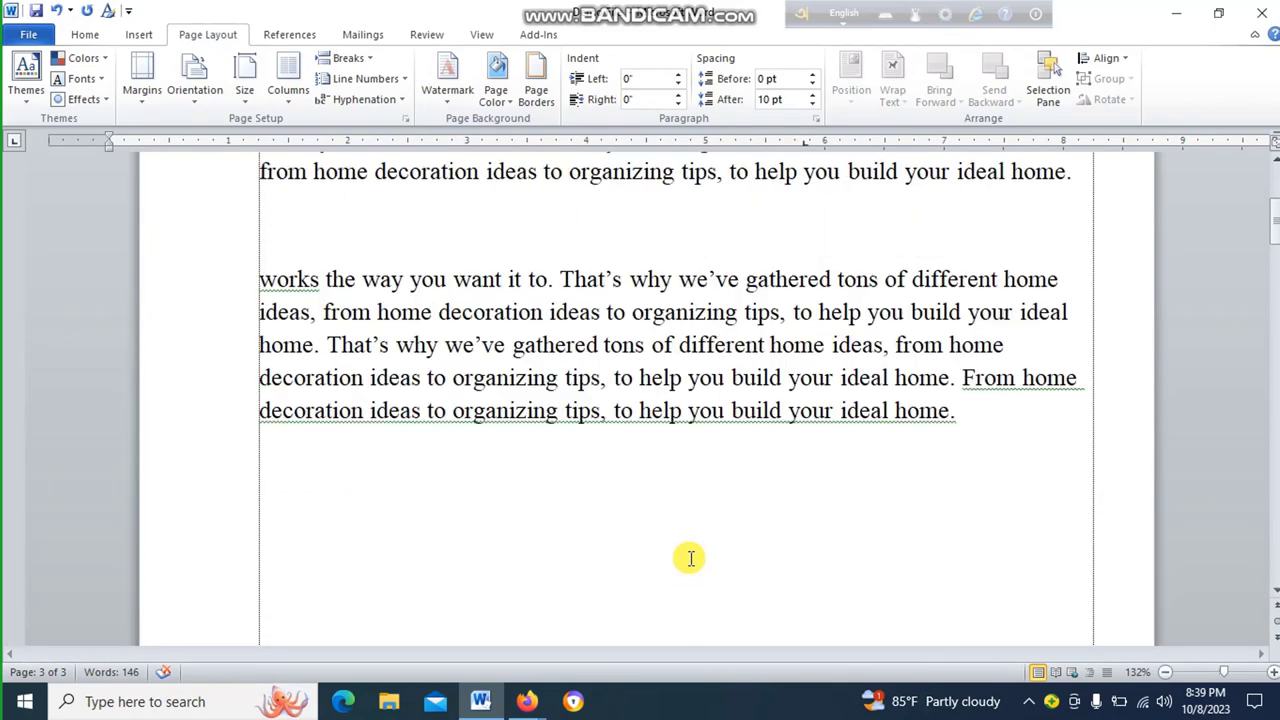
{"action": "scroll", "coordinate": [698, 571], "scroll_direction": "up", "scroll_amount": 2}
{"action": "scroll", "coordinate": [698, 571], "scroll_direction": "down", "scroll_amount": 5}
{"action": "scroll", "coordinate": [760, 540], "scroll_direction": "up", "scroll_amount": 3}
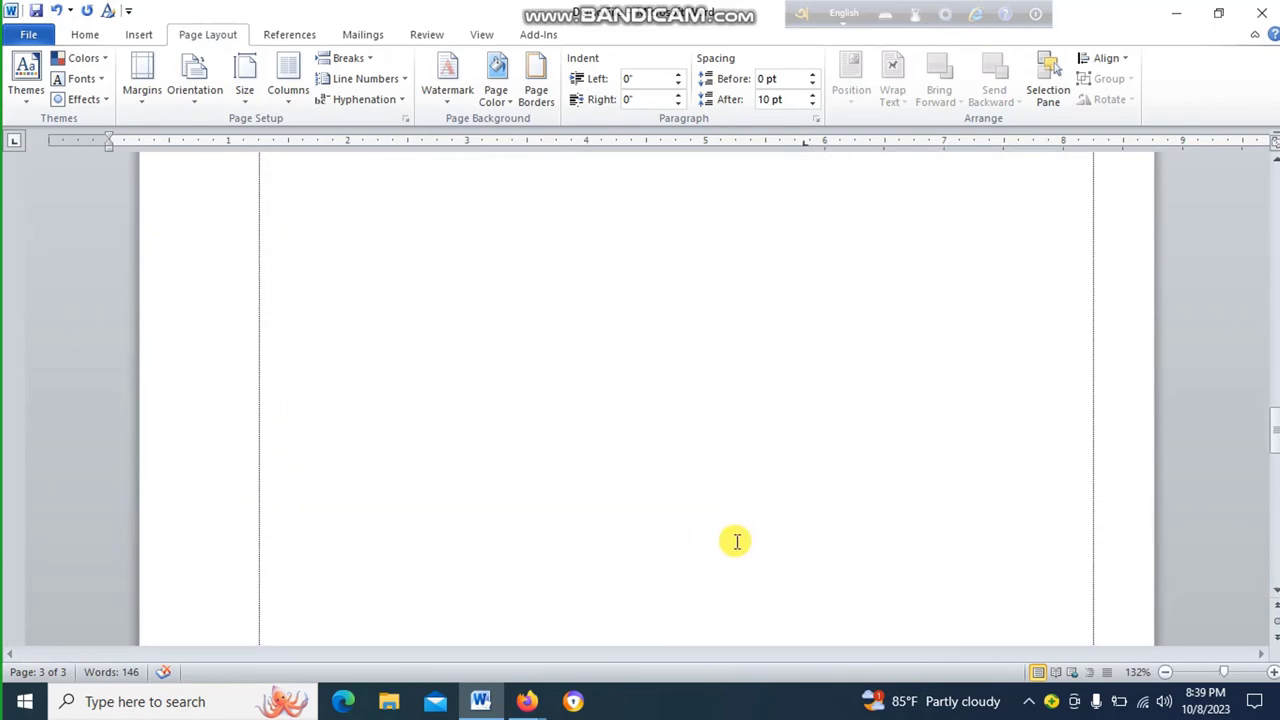
{"action": "scroll", "coordinate": [734, 541], "scroll_direction": "down", "scroll_amount": 5}
{"action": "scroll", "coordinate": [734, 541], "scroll_direction": "down", "scroll_amount": 5}
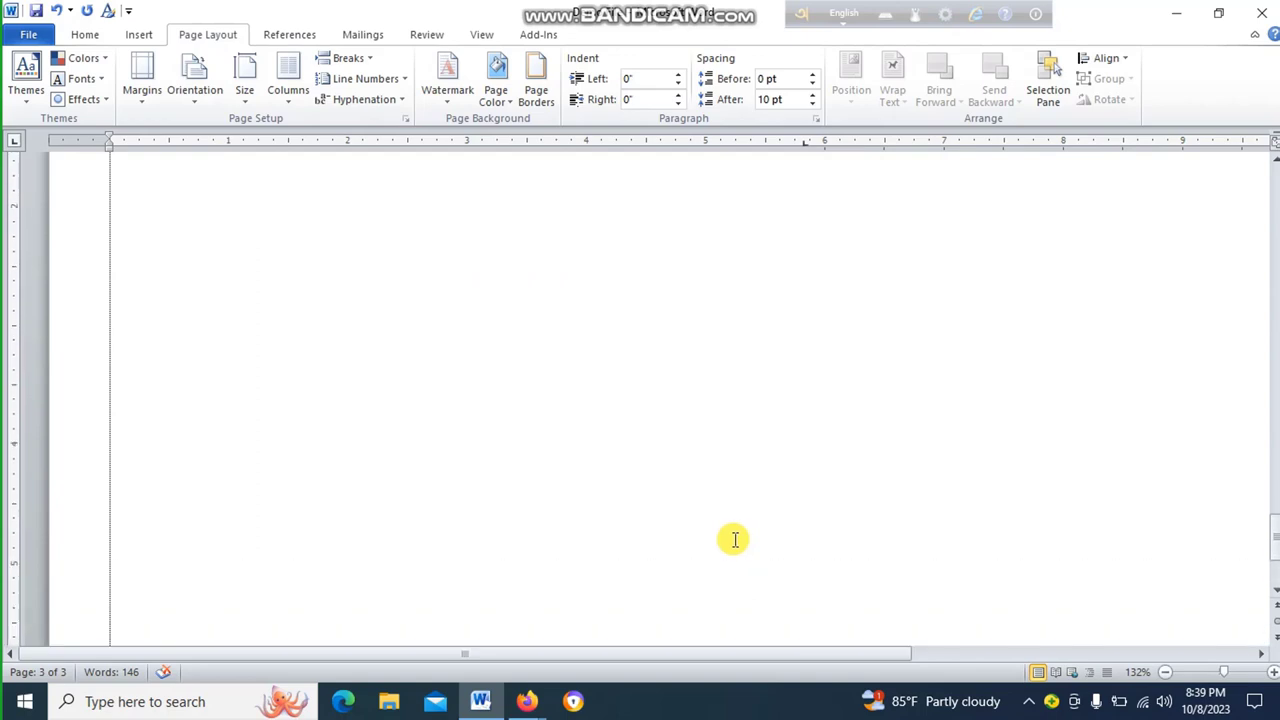
{"action": "scroll", "coordinate": [734, 540], "scroll_direction": "up", "scroll_amount": 5}
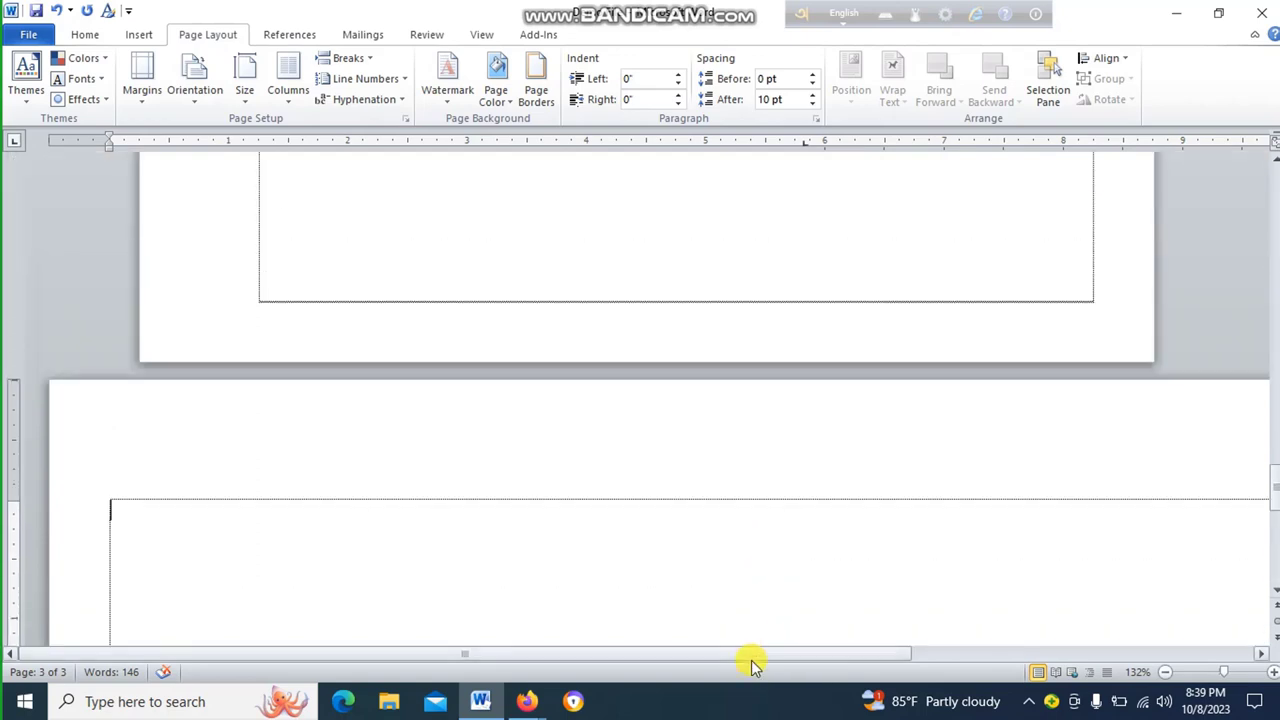
{"action": "left_click_drag", "start_coordinate": [752, 655], "coordinate": [791, 655]}
{"action": "scroll", "coordinate": [740, 457], "scroll_direction": "up", "scroll_amount": 5}
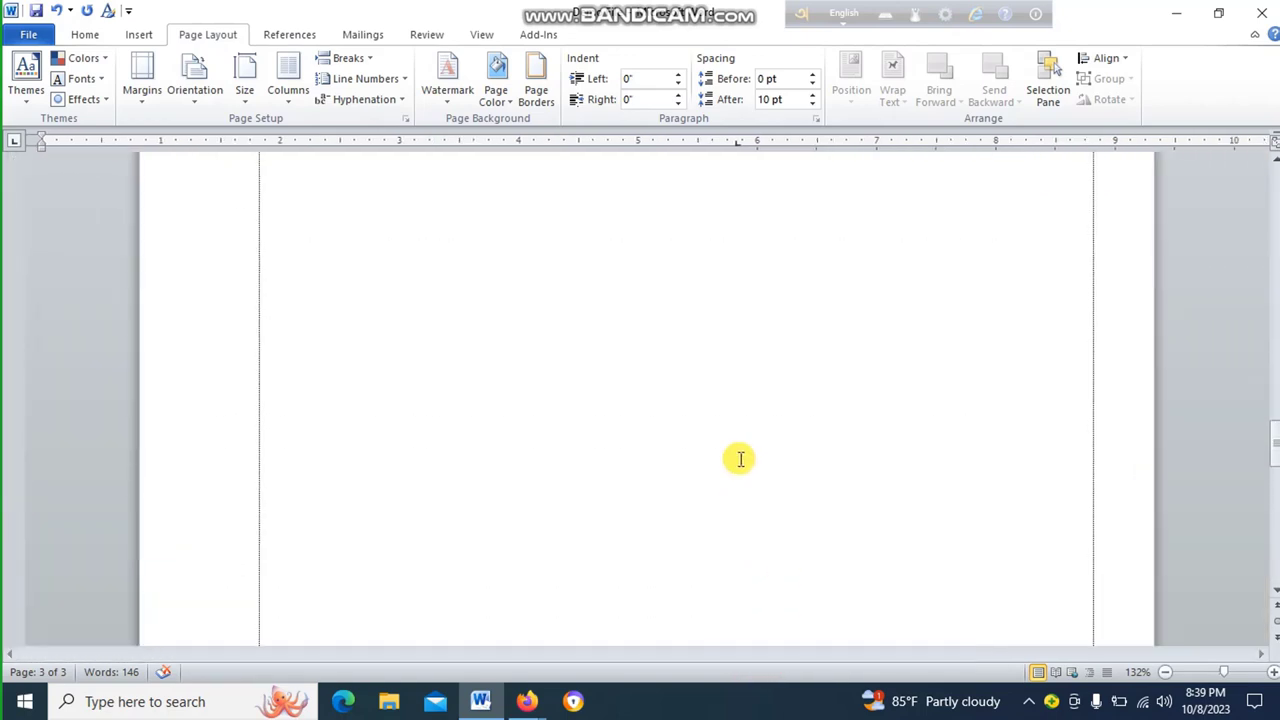
{"action": "scroll", "coordinate": [740, 459], "scroll_direction": "up", "scroll_amount": 5}
{"action": "scroll", "coordinate": [740, 459], "scroll_direction": "up", "scroll_amount": 5}
{"action": "scroll", "coordinate": [740, 459], "scroll_direction": "up", "scroll_amount": 5}
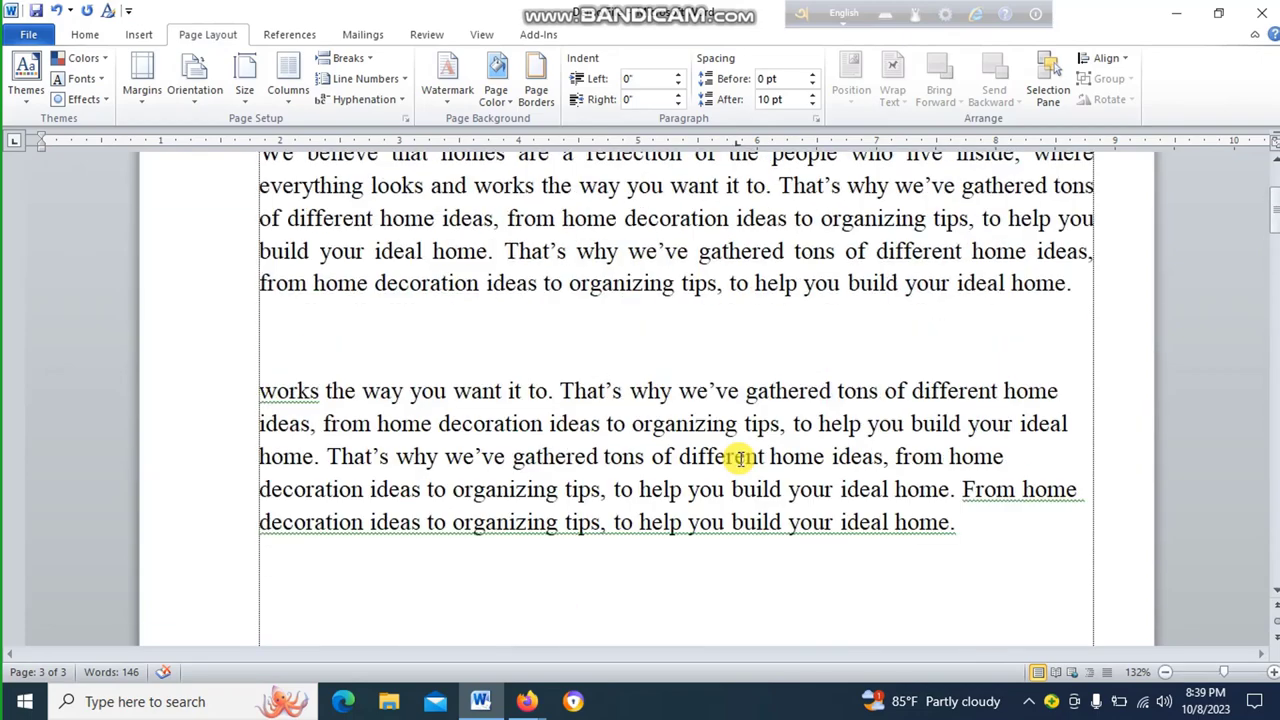
{"action": "scroll", "coordinate": [740, 459], "scroll_direction": "up", "scroll_amount": 5}
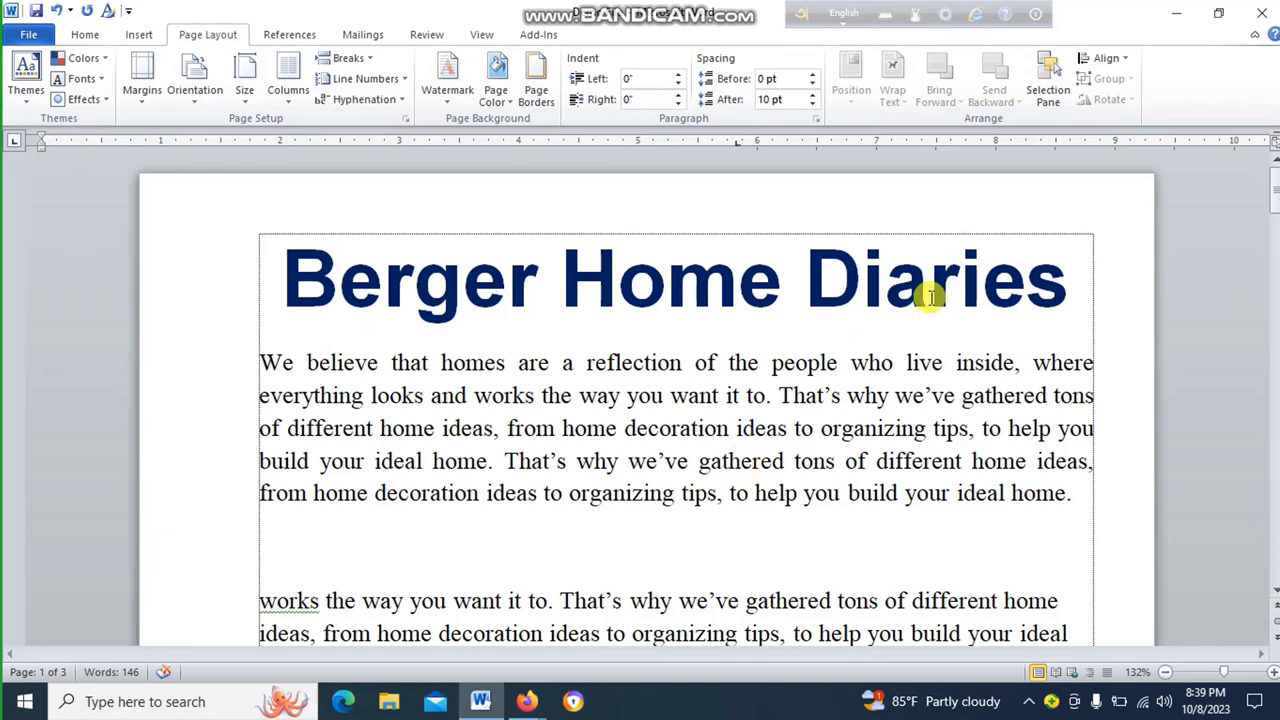
Close the Word window for Demo File, which prompts to save the changes
{"action": "left_click", "coordinate": [1262, 13]}
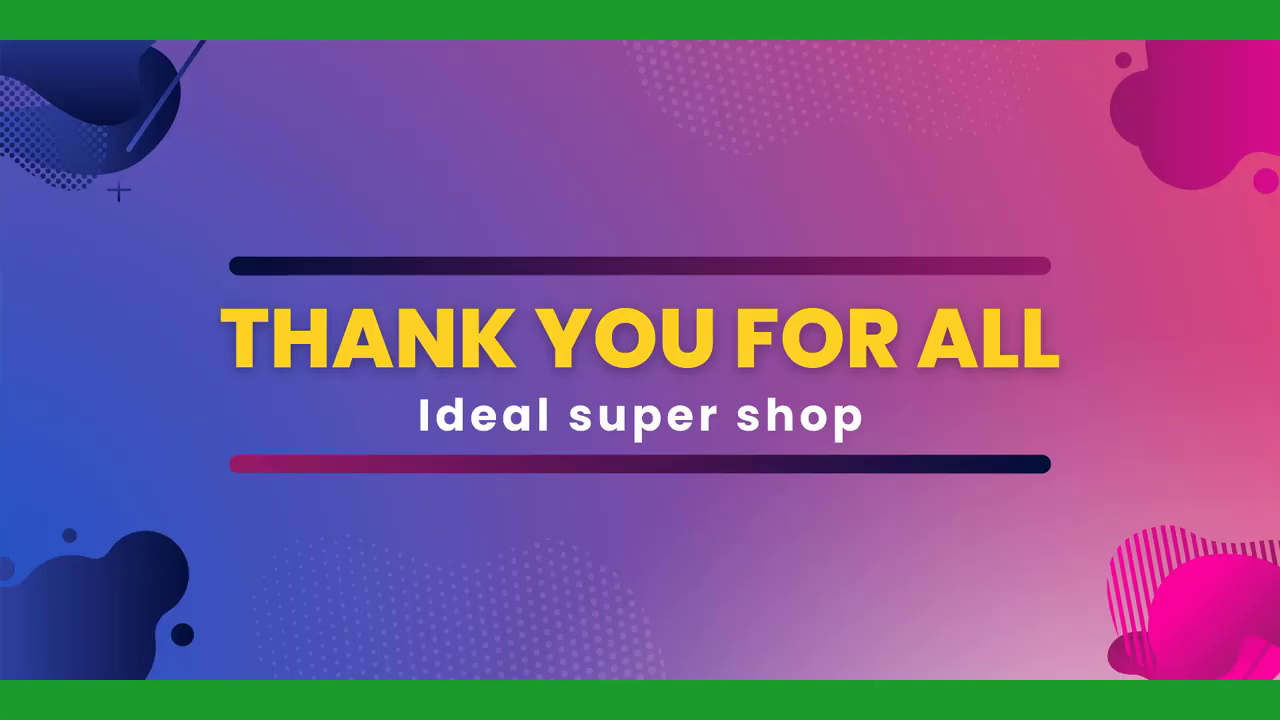